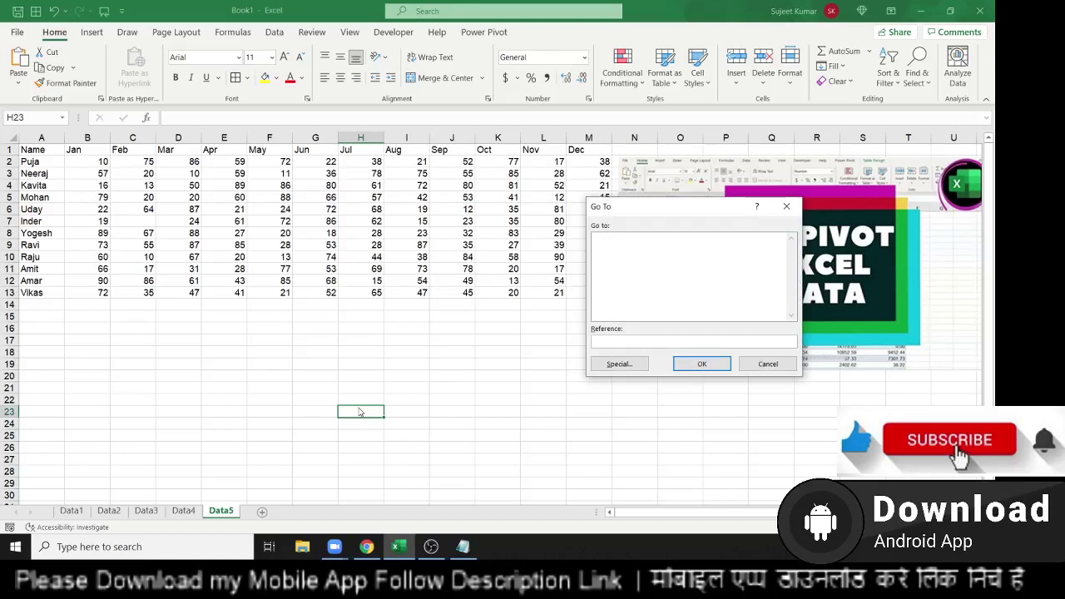
# Step: Dismiss the Go To dialog to reveal the Data5 monthly sales sheet
pyautogui.press('Escape')
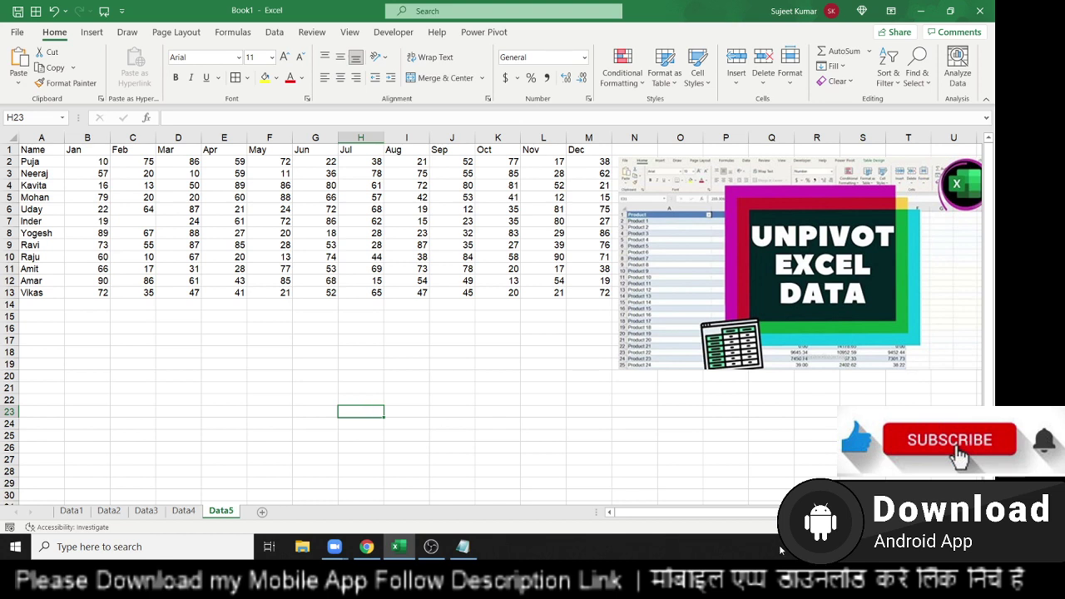
# Step: Enter 85 in the empty February cell C7
pyautogui.moveTo(150, 233); pyautogui.dragTo(146, 226)
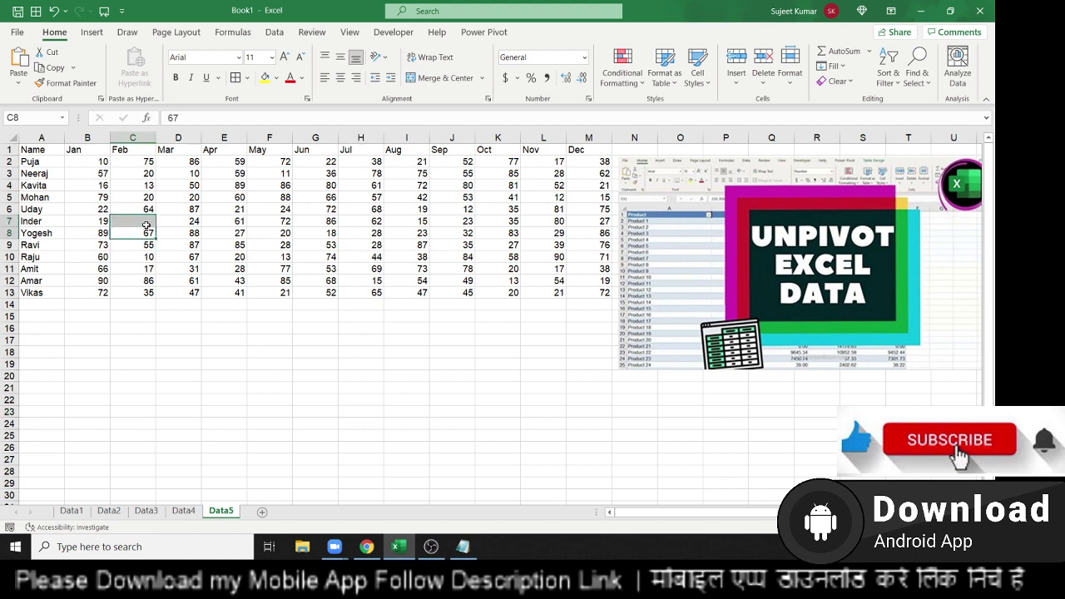
pyautogui.click(147, 226)
pyautogui.write('85')
pyautogui.press('Return')
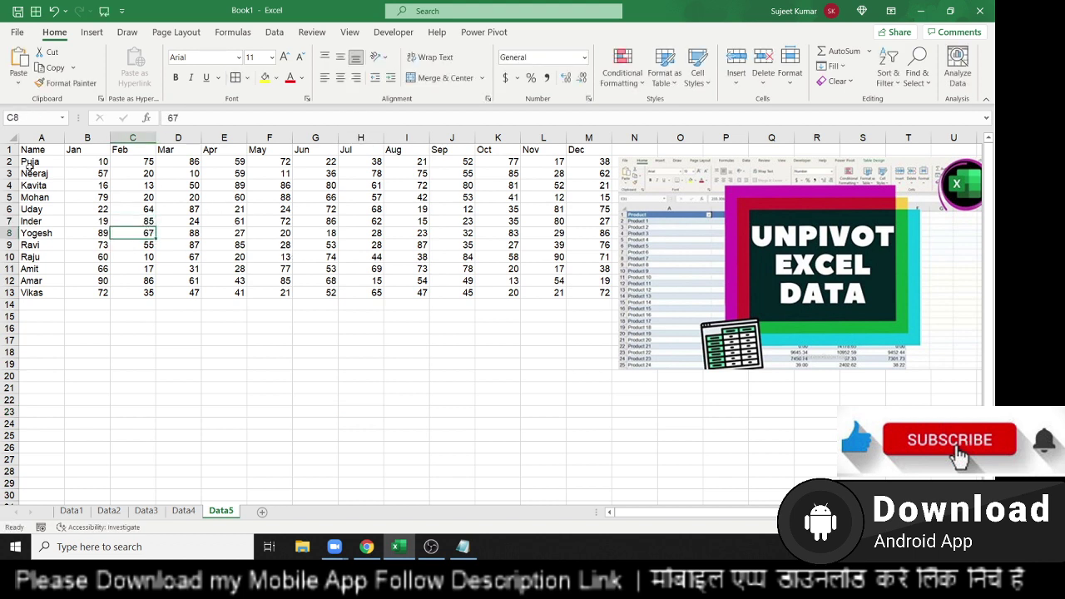
# Step: Highlight the names, months and figures of the A1:M13 table, then pick cell A17
pyautogui.moveTo(34, 150); pyautogui.dragTo(38, 221)
pyautogui.moveTo(72, 153); pyautogui.dragTo(555, 284)
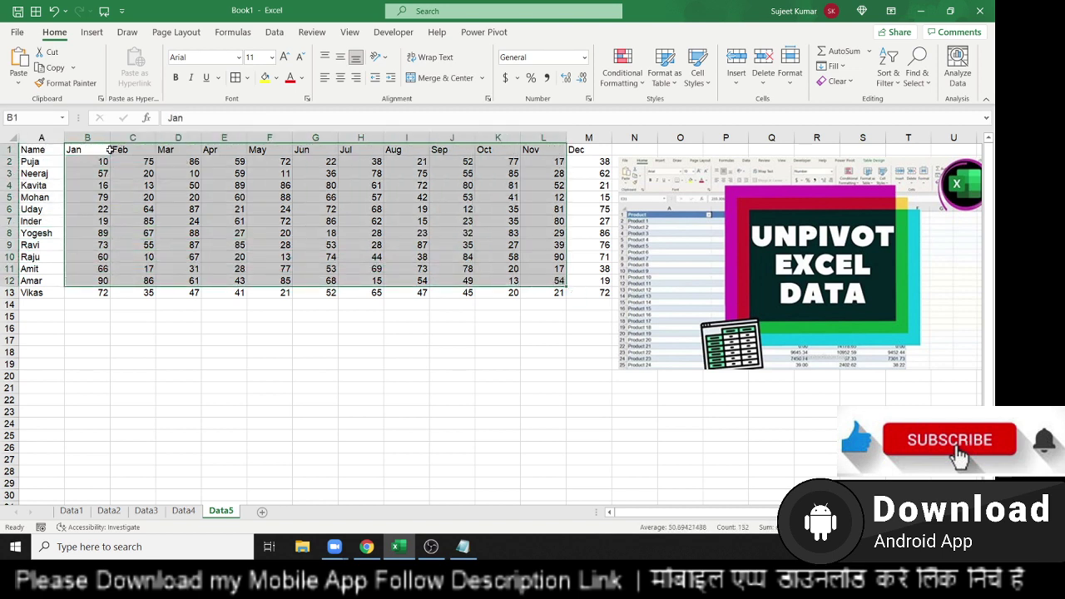
pyautogui.moveTo(106, 154)
pyautogui.mouseDown()
pyautogui.moveTo(580, 166)
pyautogui.moveTo(573, 291)
pyautogui.mouseUp()
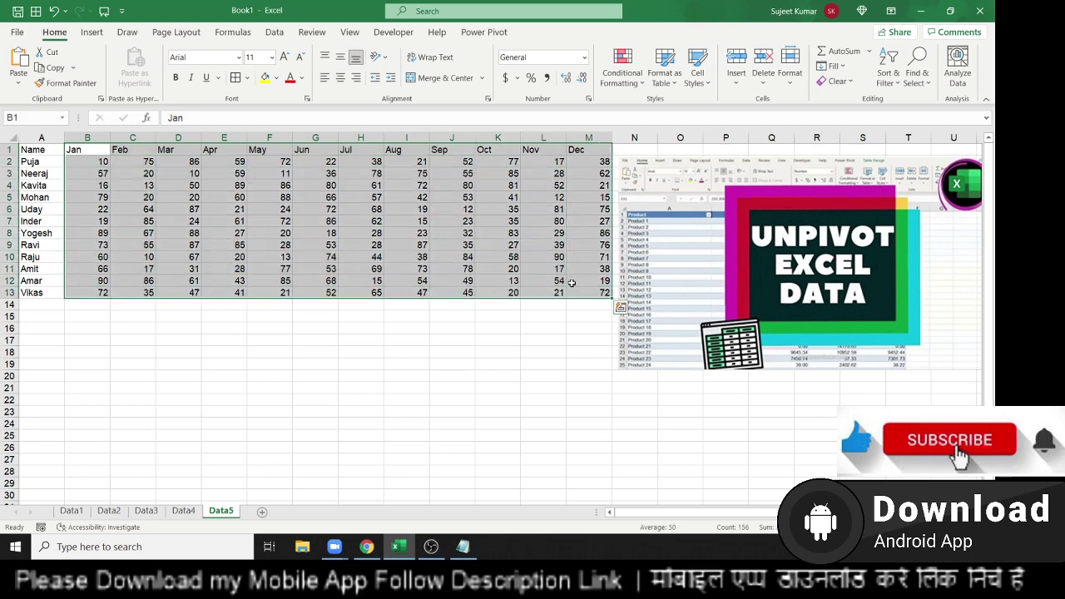
pyautogui.moveTo(31, 148); pyautogui.dragTo(574, 287)
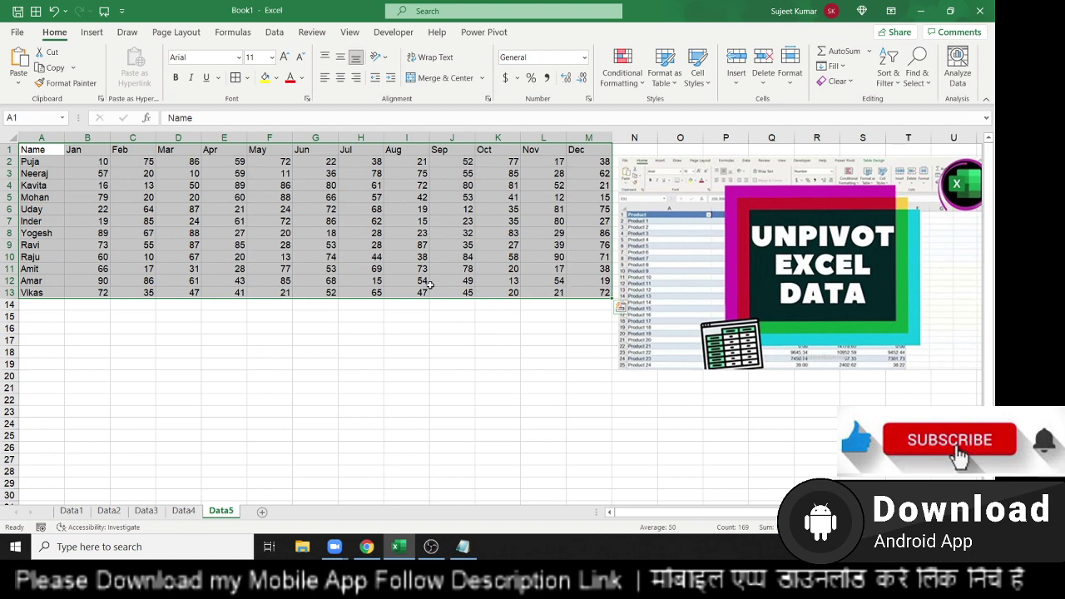
pyautogui.click(37, 339)
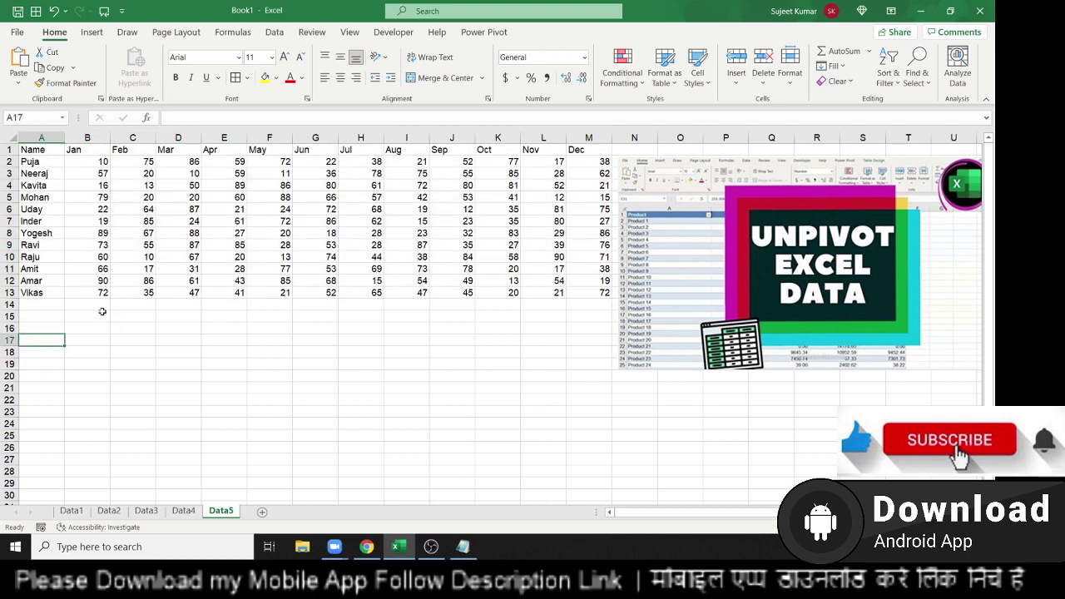
pyautogui.write('Name')
pyautogui.press('Tab')
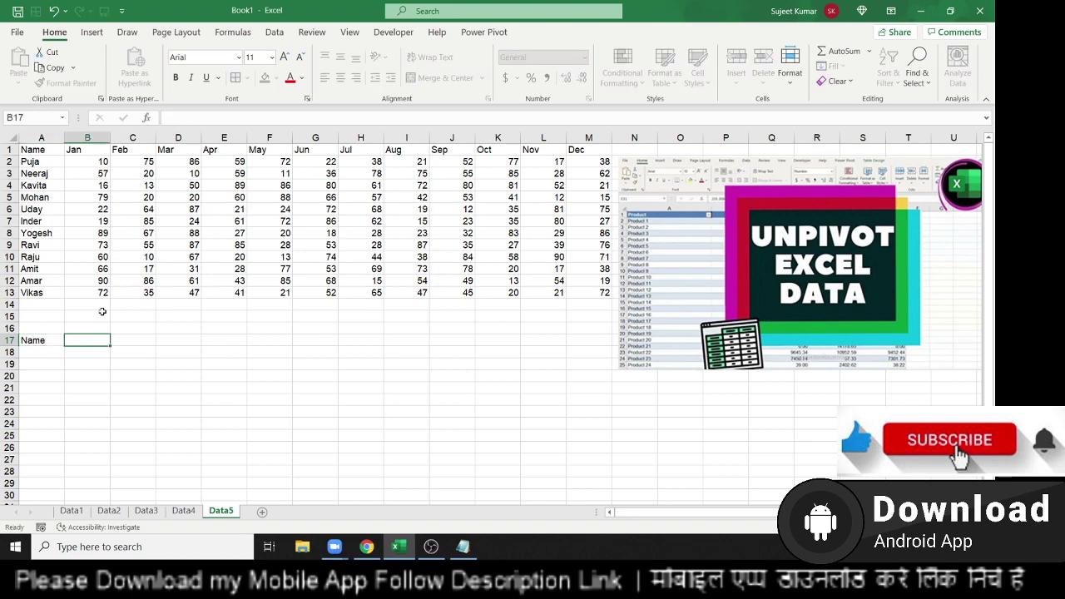
pyautogui.write('Month')
pyautogui.press('Tab')
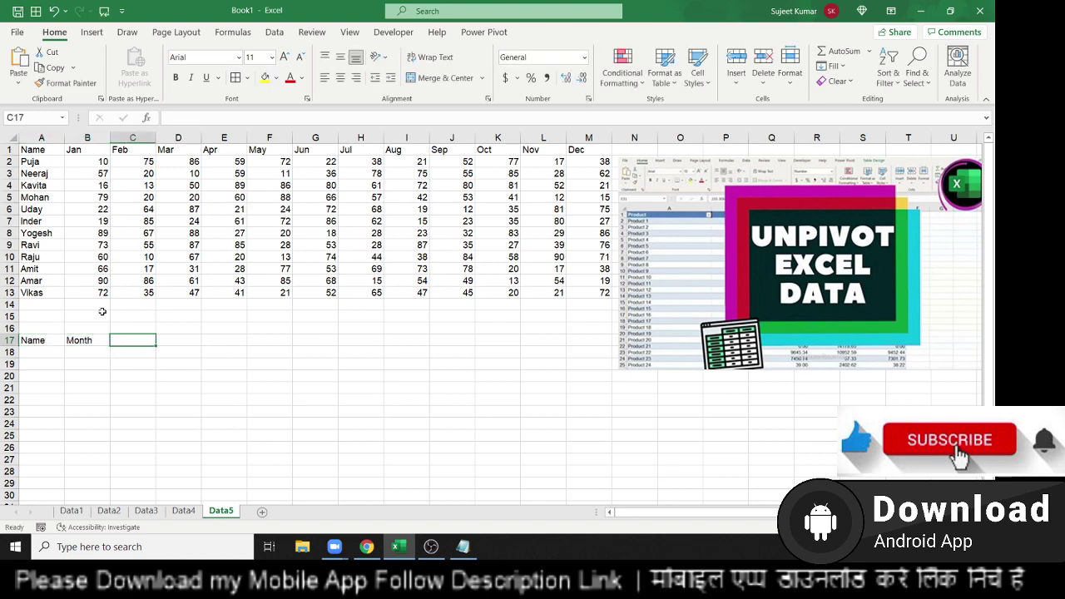
pyautogui.write('Sales')
pyautogui.press('Return')
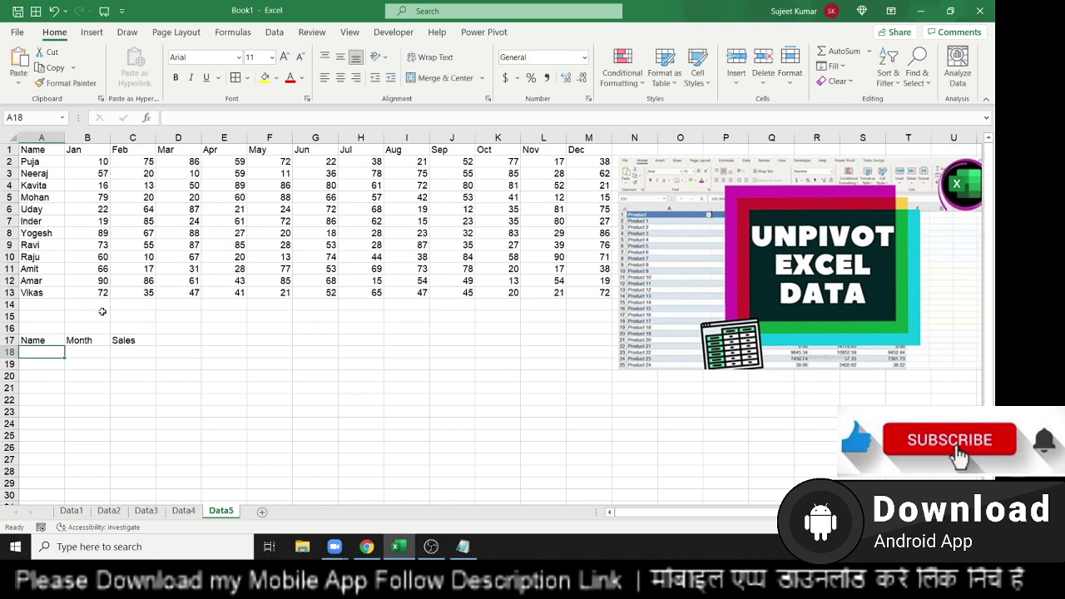
pyautogui.moveTo(43, 164); pyautogui.dragTo(41, 302)
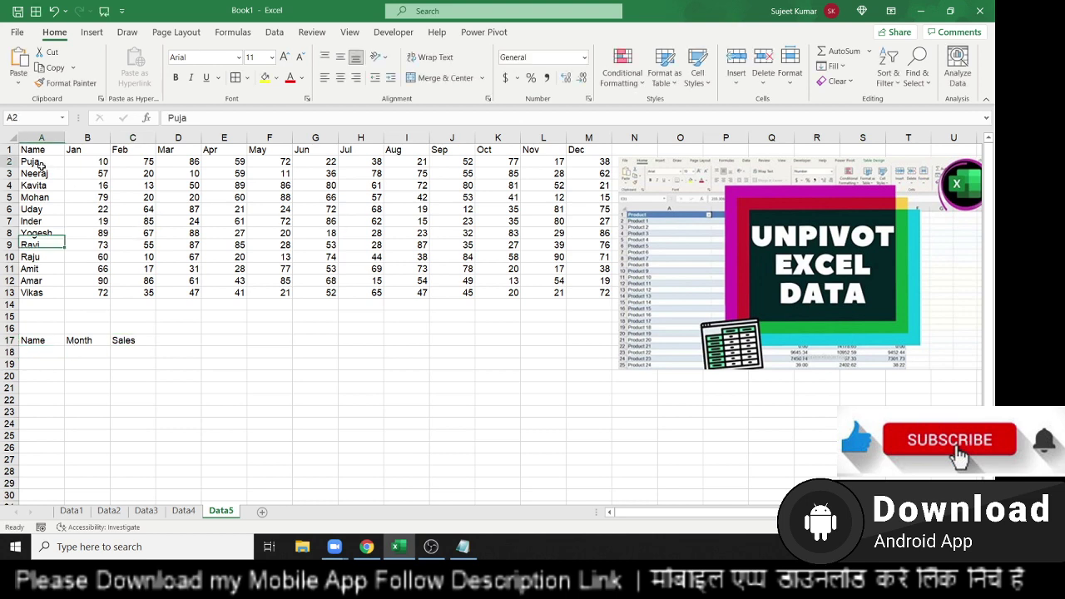
pyautogui.hotkey('ctrl', 'c')
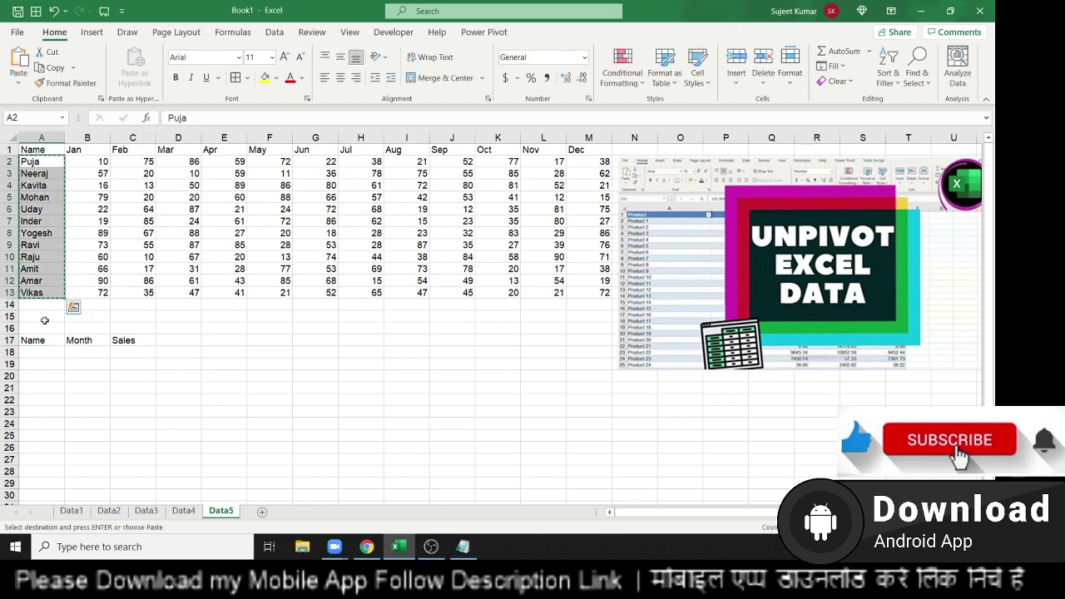
pyautogui.click(47, 350)
pyautogui.hotkey('ctrl', 'v')
pyautogui.click(84, 149)
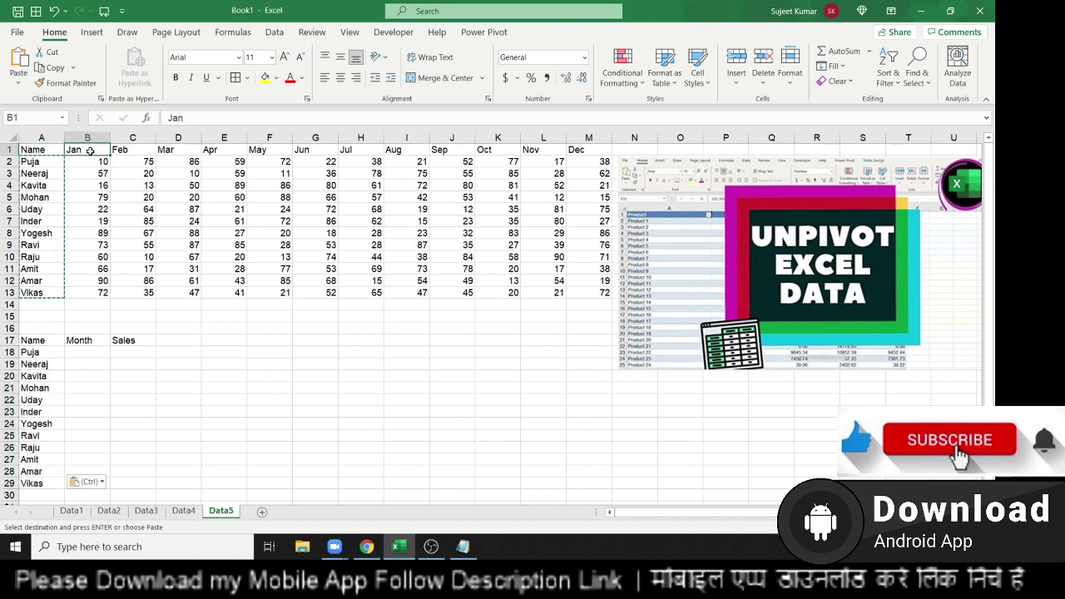
pyautogui.hotkey('ctrl', 'c')
pyautogui.moveTo(87, 352); pyautogui.dragTo(93, 479)
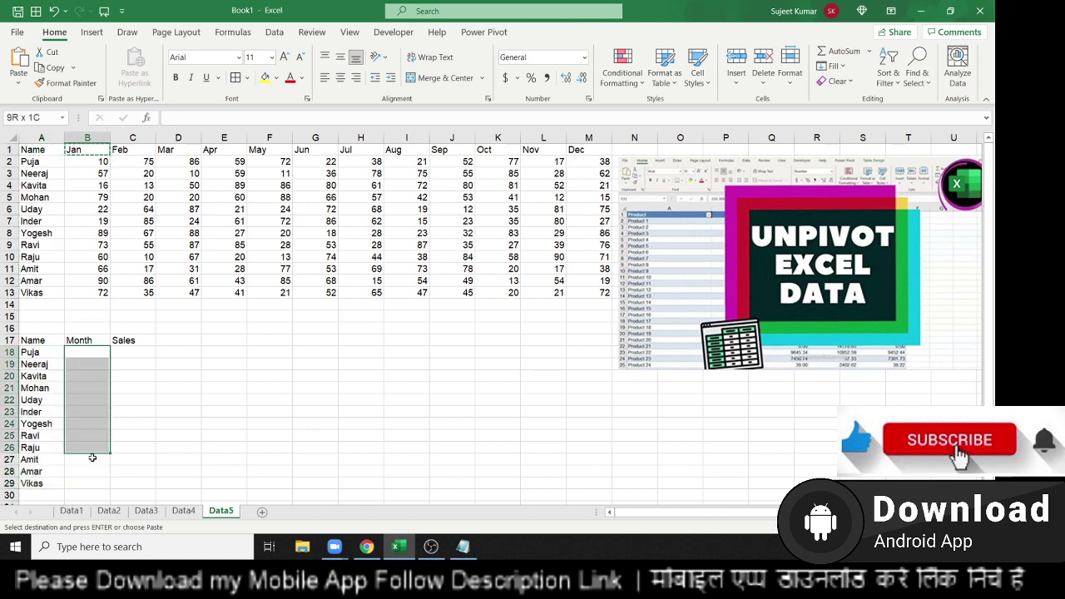
pyautogui.hotkey('ctrl', 'v')
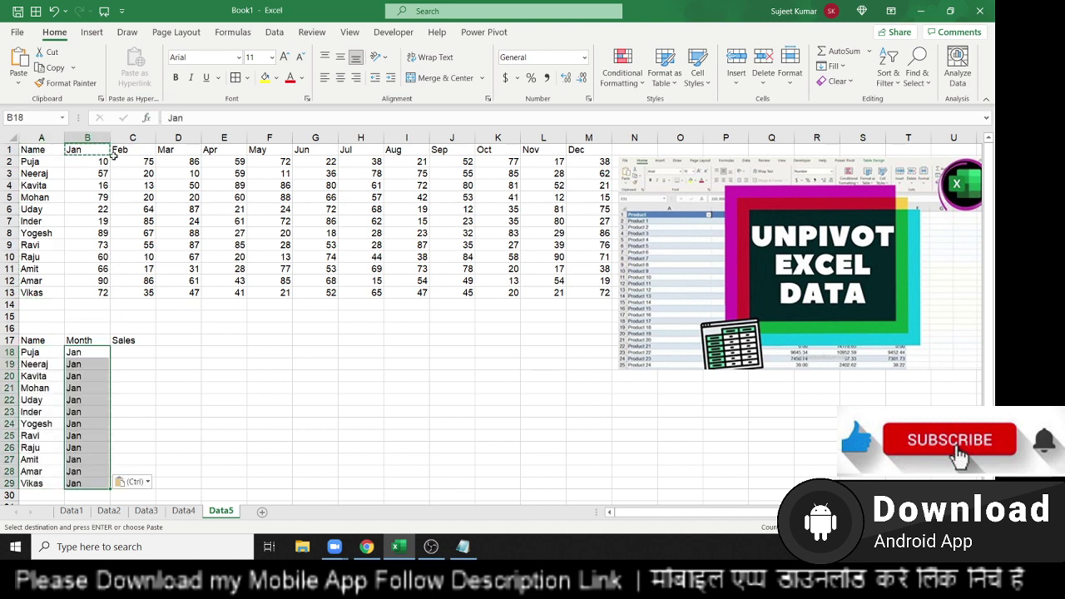
pyautogui.click(93, 160)
pyautogui.moveTo(93, 161); pyautogui.dragTo(98, 293)
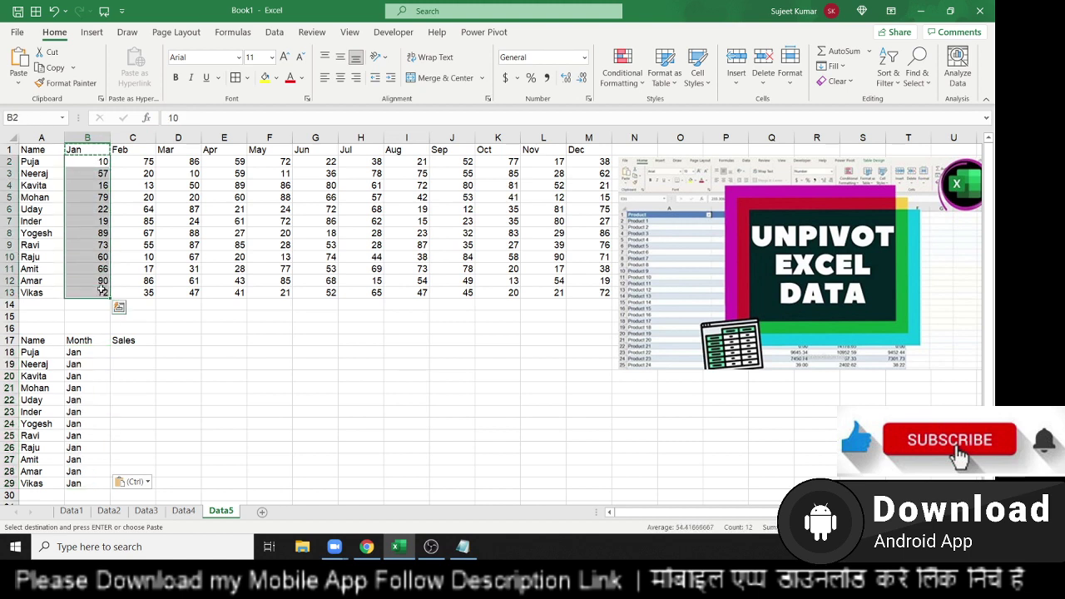
pyautogui.hotkey('ctrl', 'c')
pyautogui.click(134, 352)
pyautogui.hotkey('ctrl', 'v')
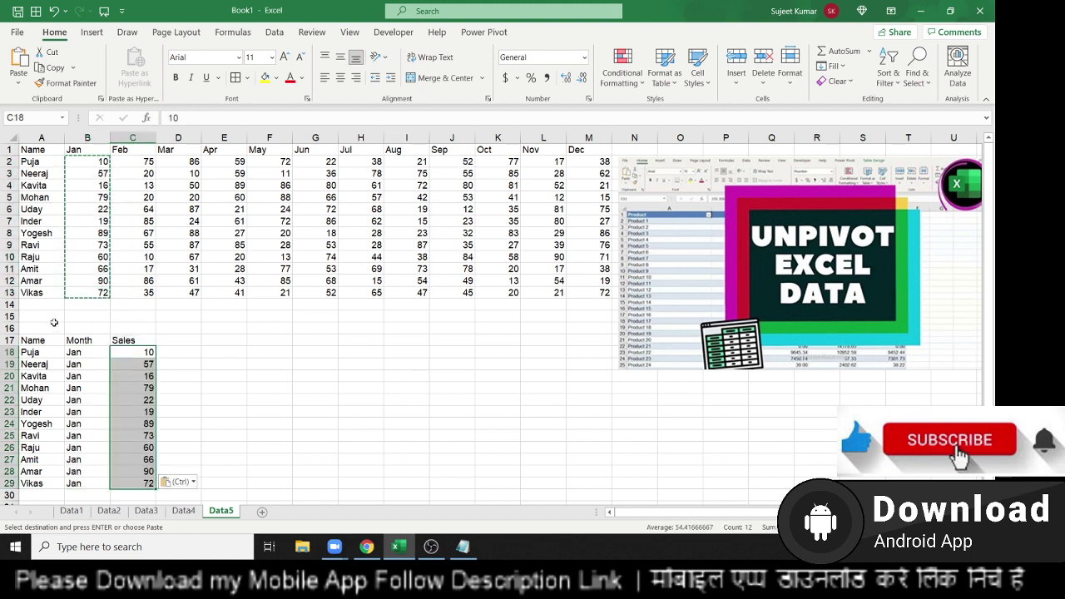
pyautogui.moveTo(44, 294); pyautogui.dragTo(34, 162)
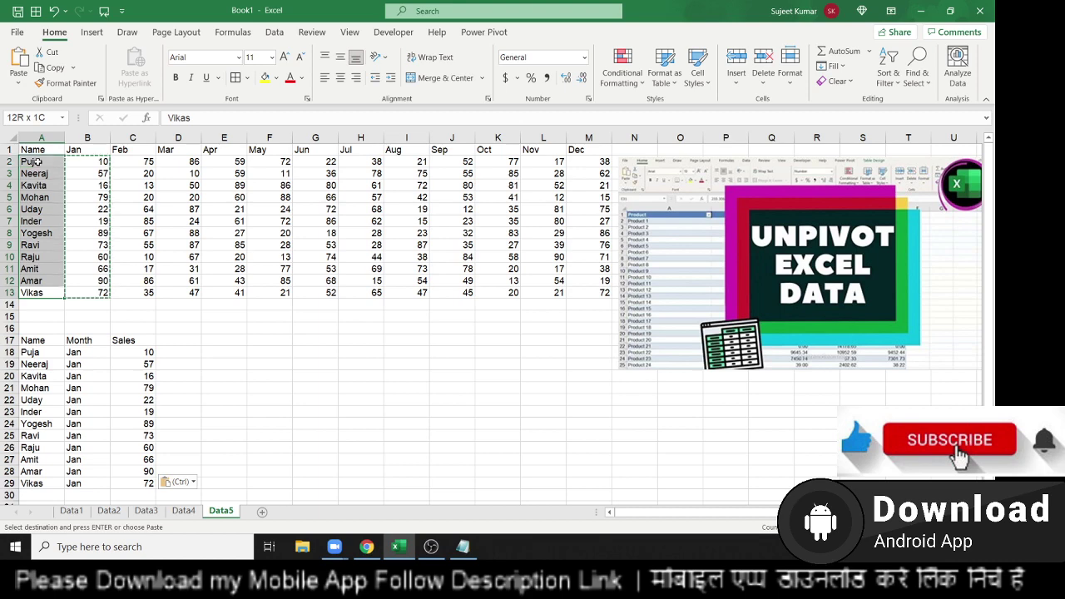
pyautogui.hotkey('ctrl', 'c')
pyautogui.click(41, 494)
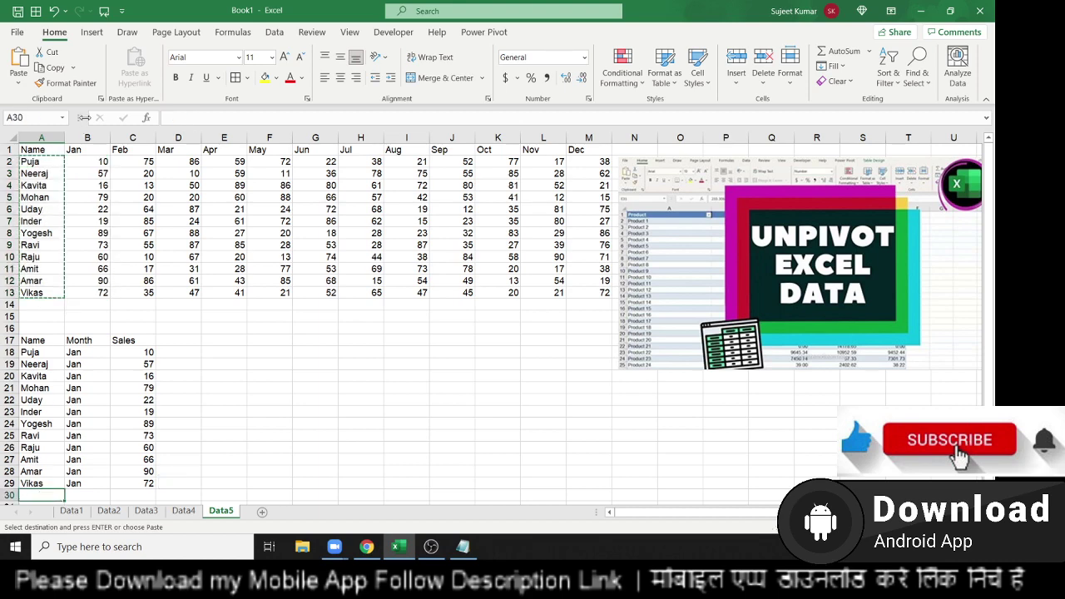
pyautogui.moveTo(128, 150); pyautogui.dragTo(133, 482)
pyautogui.click(81, 489)
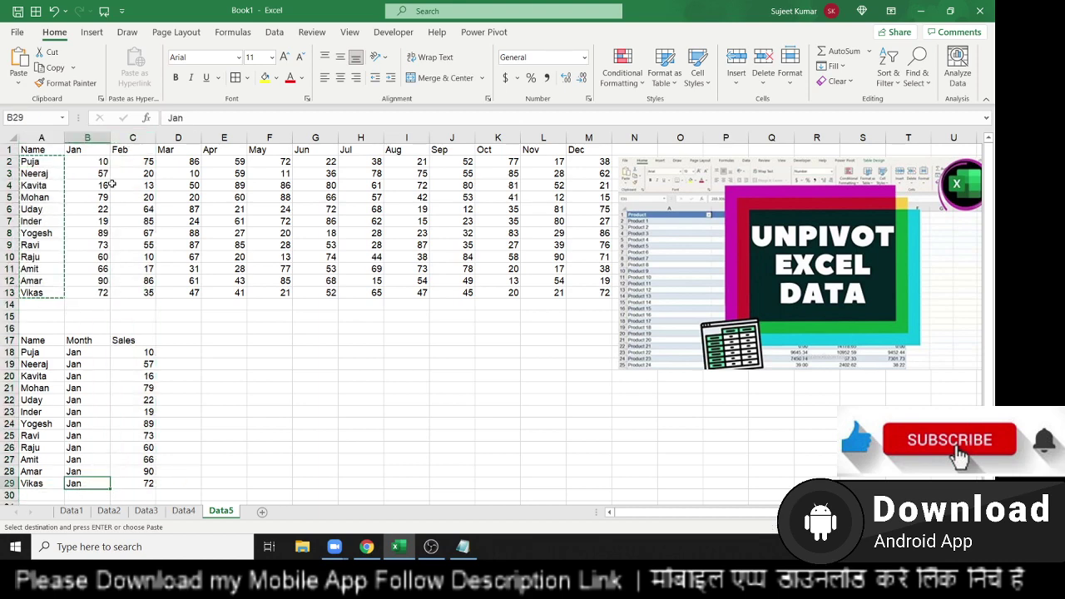
pyautogui.moveTo(133, 161); pyautogui.dragTo(143, 252)
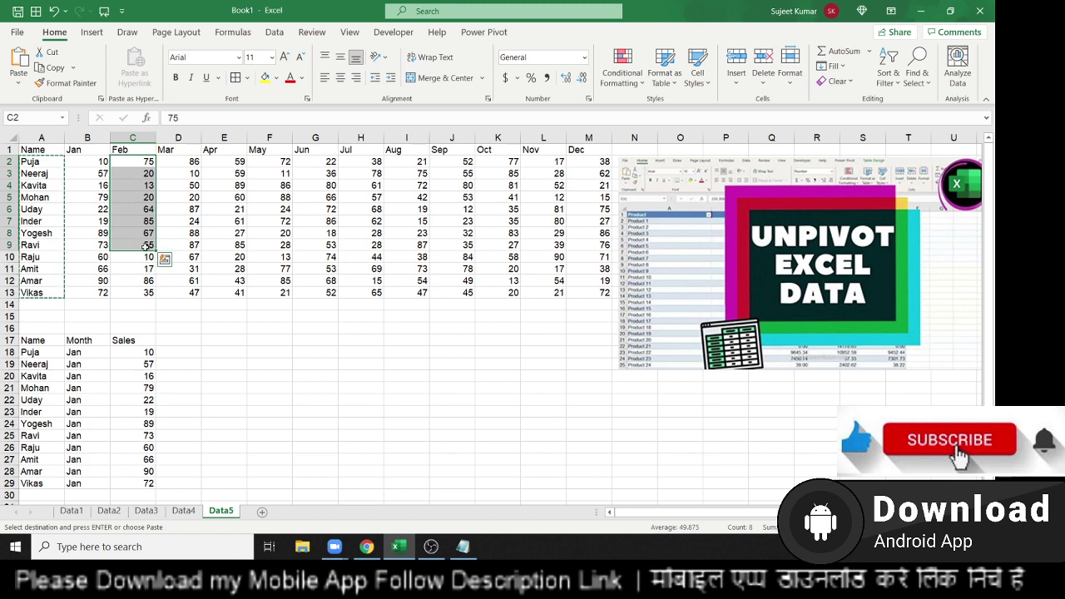
pyautogui.click(28, 350)
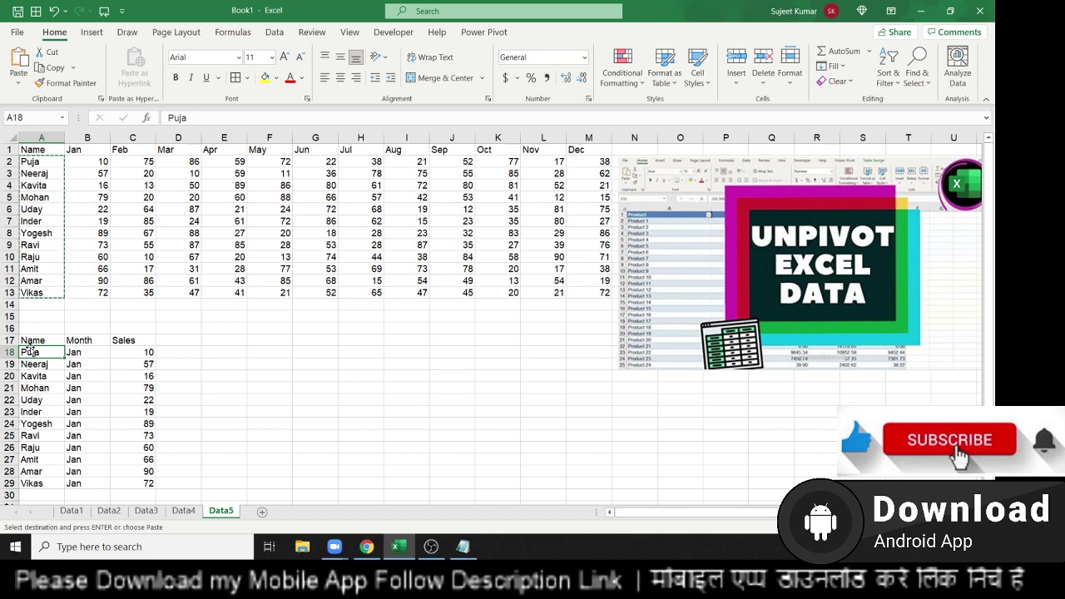
pyautogui.click(28, 345)
pyautogui.hotkey('ctrl', 'shift', 'Right')
pyautogui.hotkey('ctrl', 'shift', 'Down')
# Step: Clear the manual January table and convert A1:M13 into a table with headers
pyautogui.press('Delete')
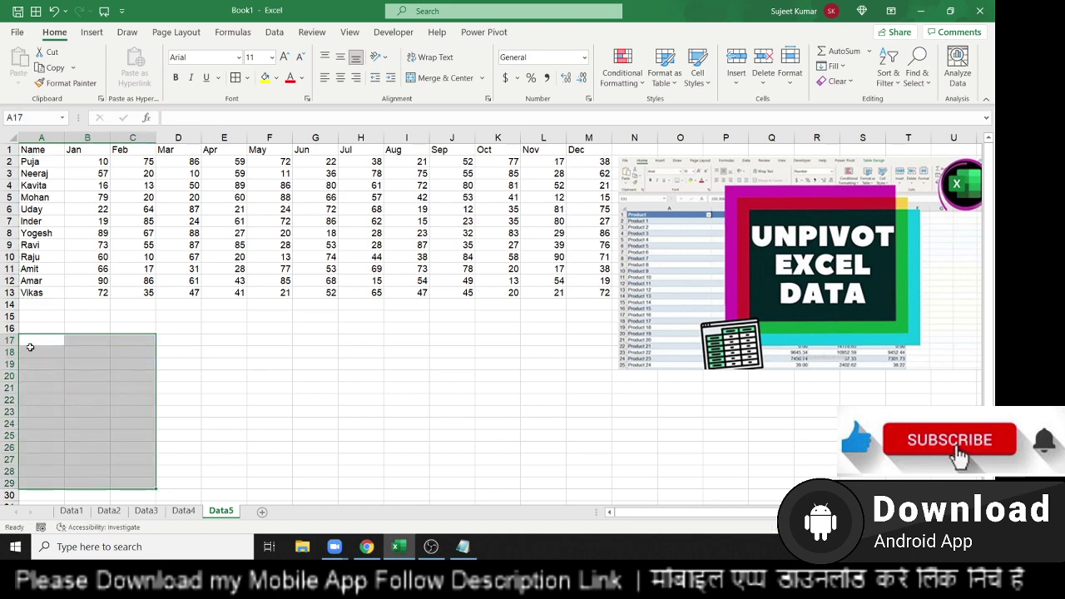
pyautogui.hotkey('ctrl', 'Home')
pyautogui.hotkey('ctrl', 'shift', 'Right')
pyautogui.hotkey('ctrl', 'shift', 'Down')
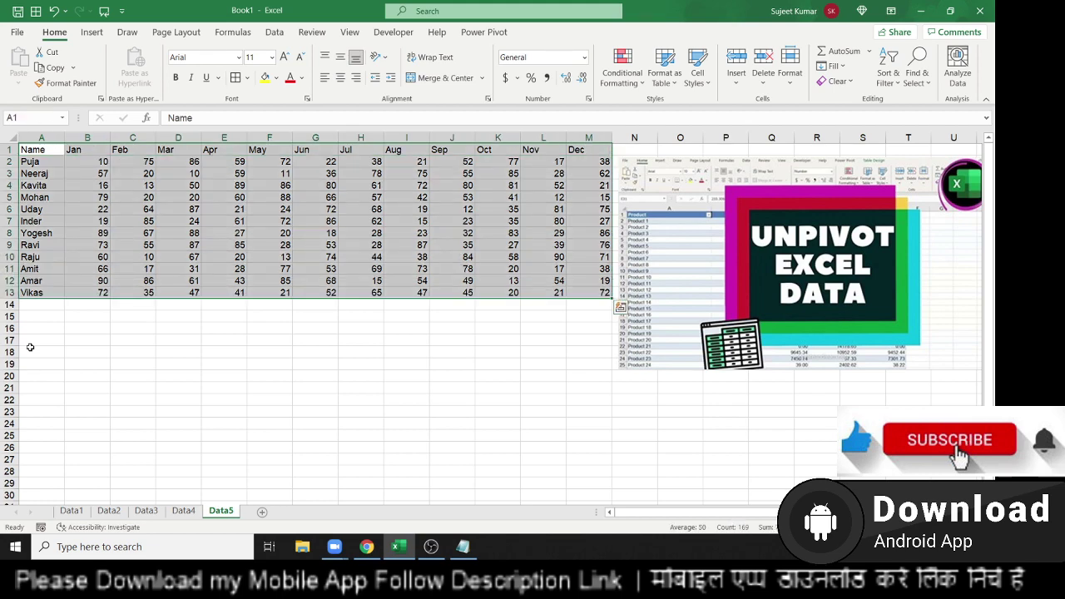
pyautogui.click(92, 31)
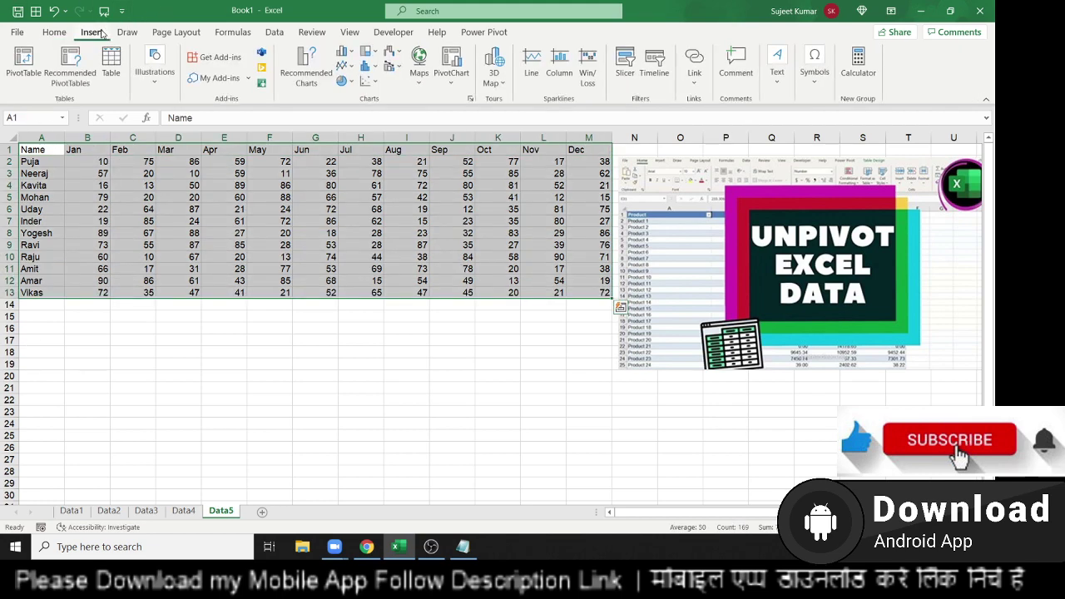
pyautogui.click(111, 66)
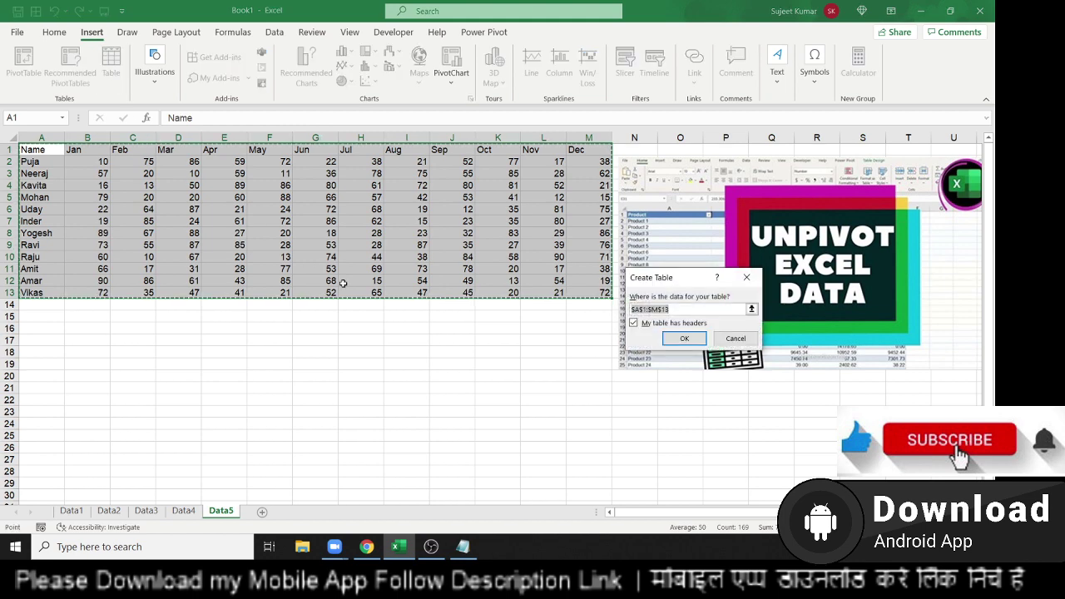
pyautogui.moveTo(666, 277); pyautogui.dragTo(166, 277)
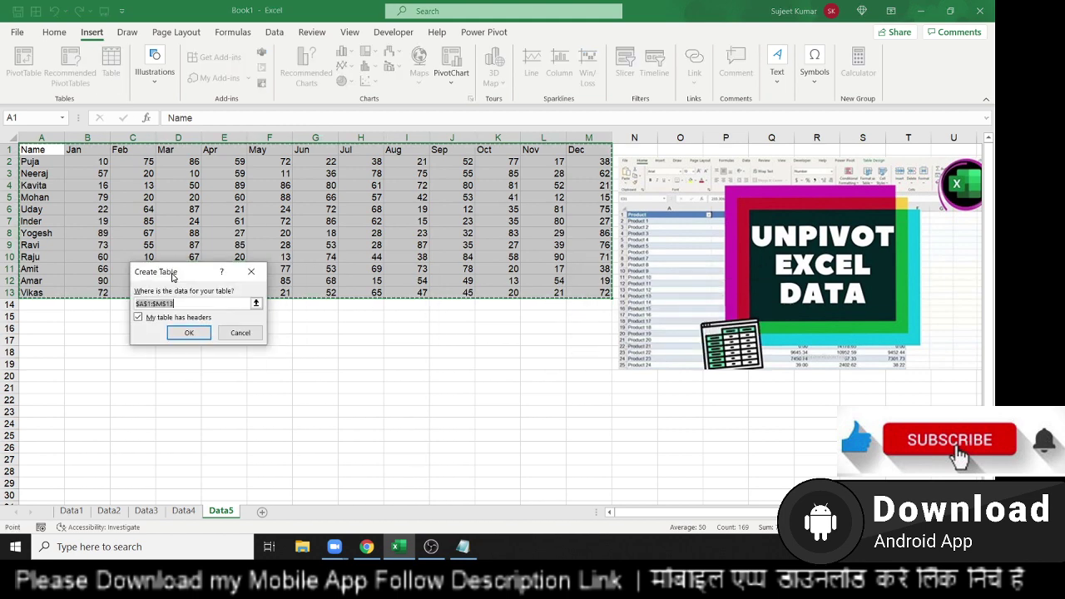
pyautogui.click(185, 338)
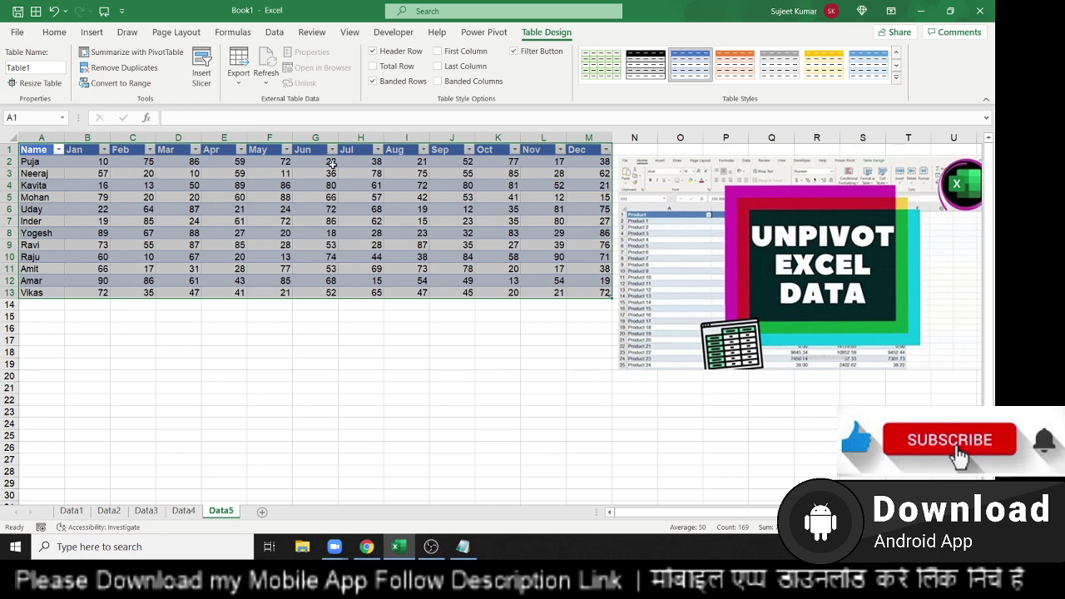
# Step: Load Table1 into the Power Query Editor using From Other Sources > From Table/Range
pyautogui.click(278, 35)
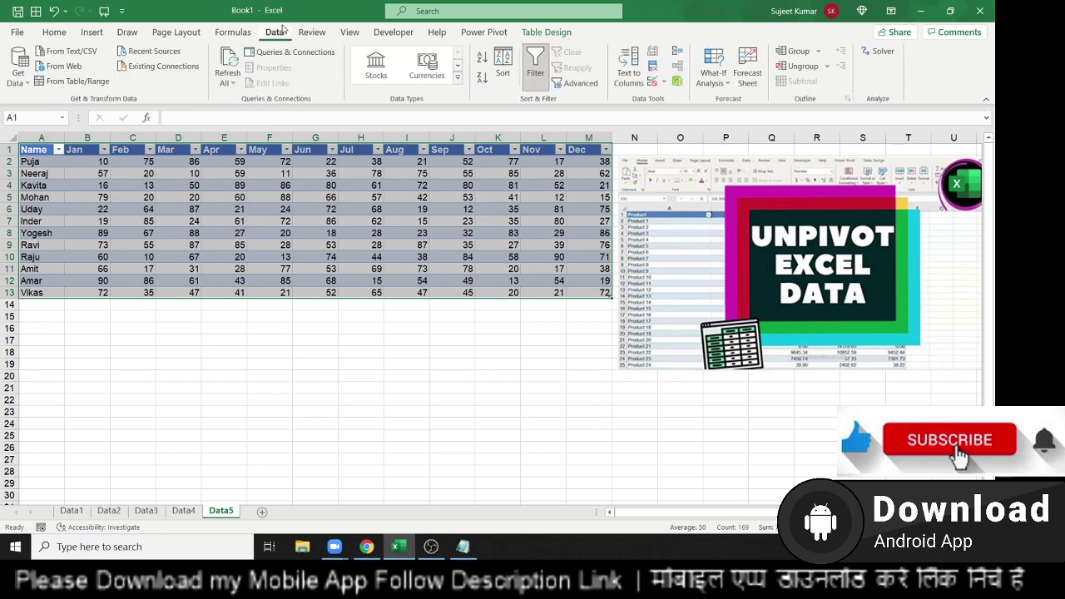
pyautogui.click(30, 87)
pyautogui.moveTo(48, 109)
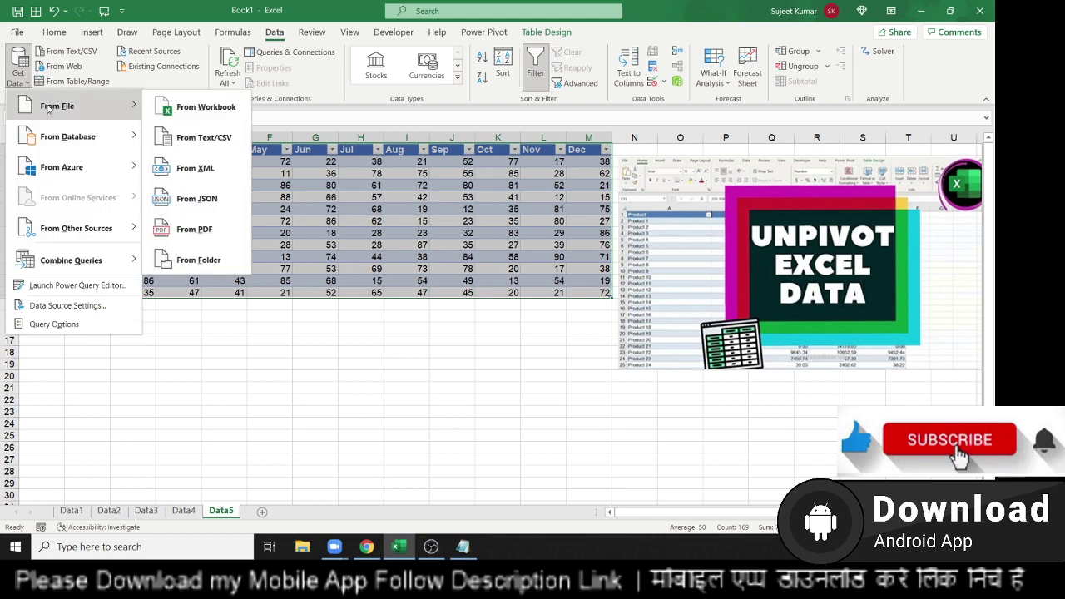
pyautogui.moveTo(82, 234)
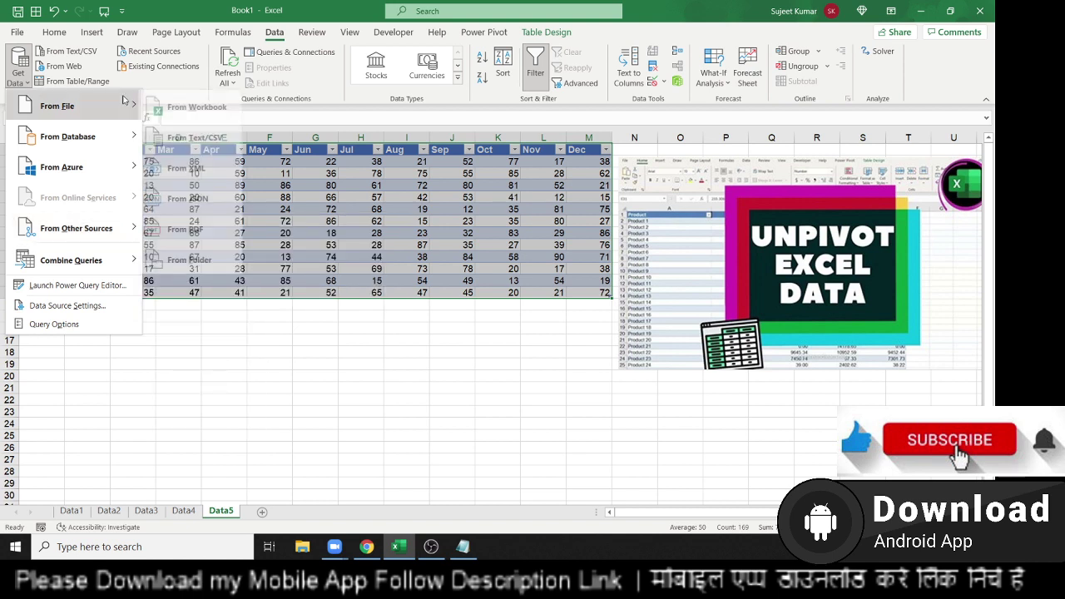
pyautogui.moveTo(138, 97)
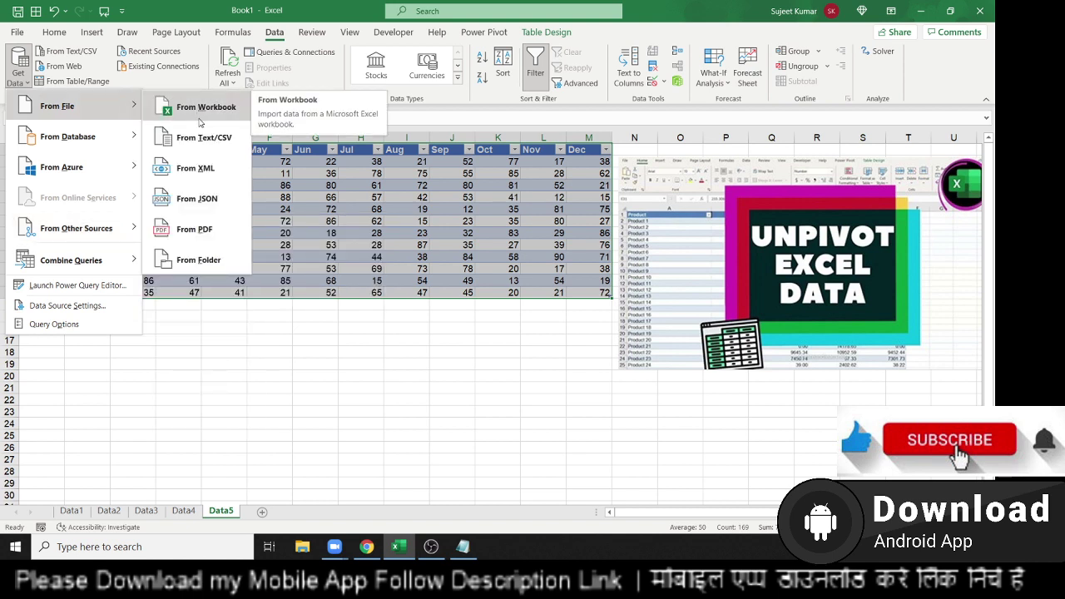
pyautogui.moveTo(134, 228)
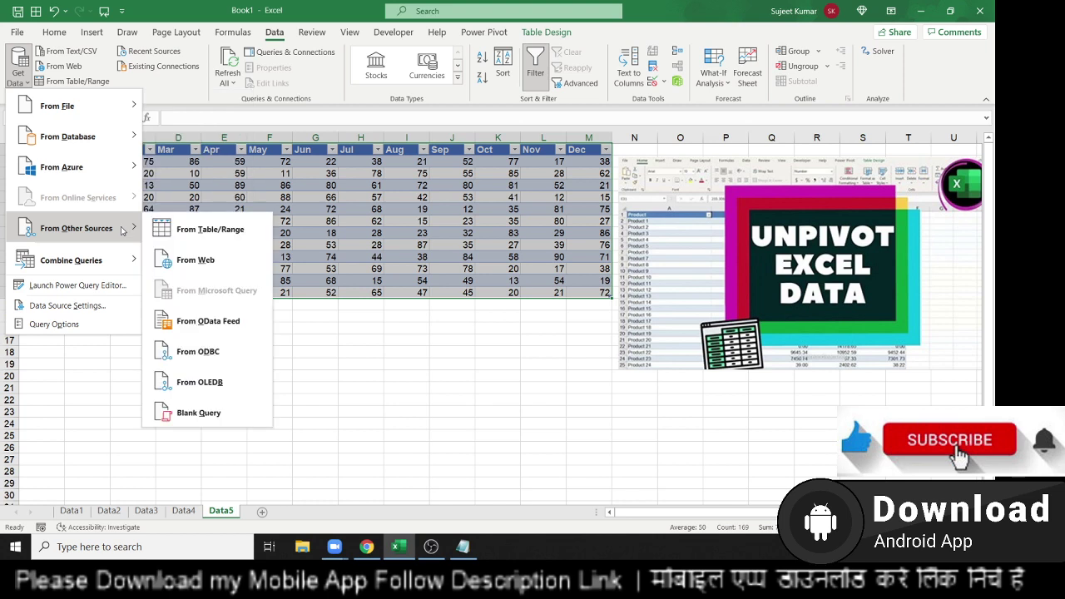
pyautogui.click(175, 233)
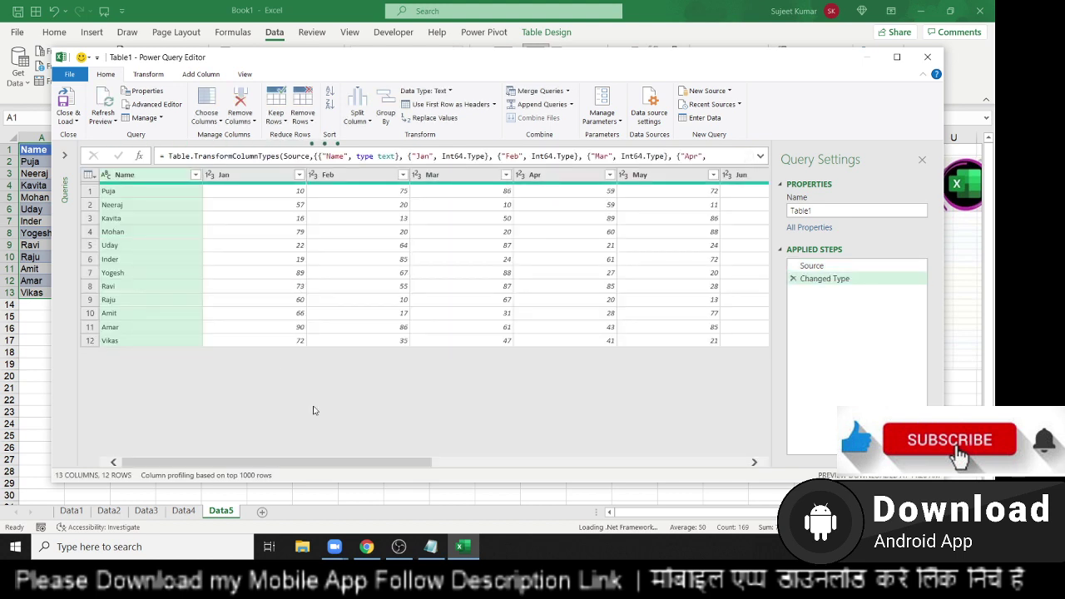
# Step: Scroll the Power Query preview to review Table1's Name and Jan–Dec columns
pyautogui.moveTo(333, 463); pyautogui.dragTo(731, 507)
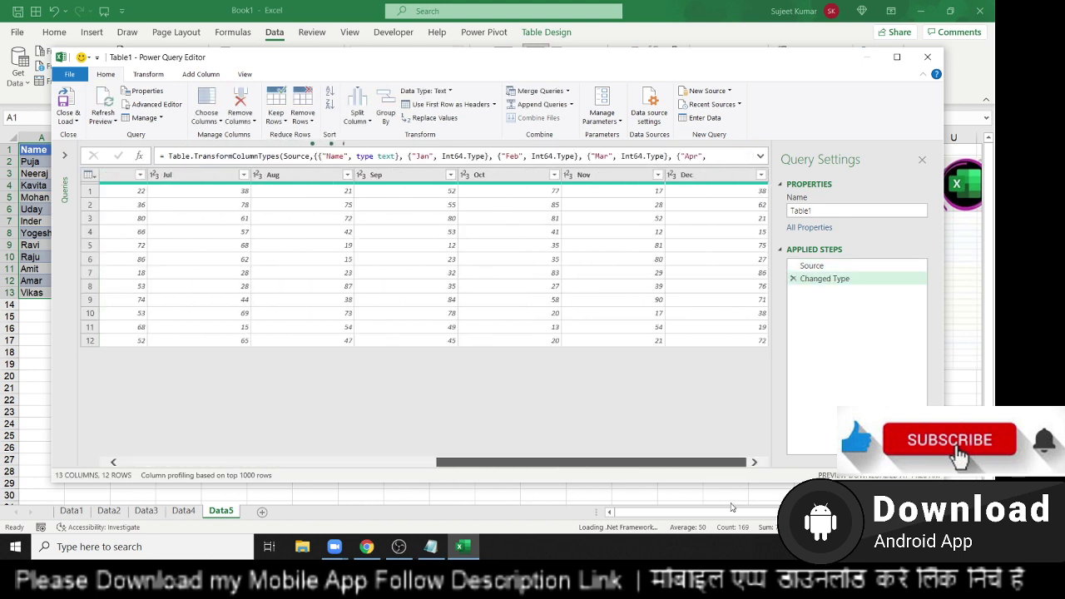
pyautogui.moveTo(732, 462); pyautogui.dragTo(417, 463)
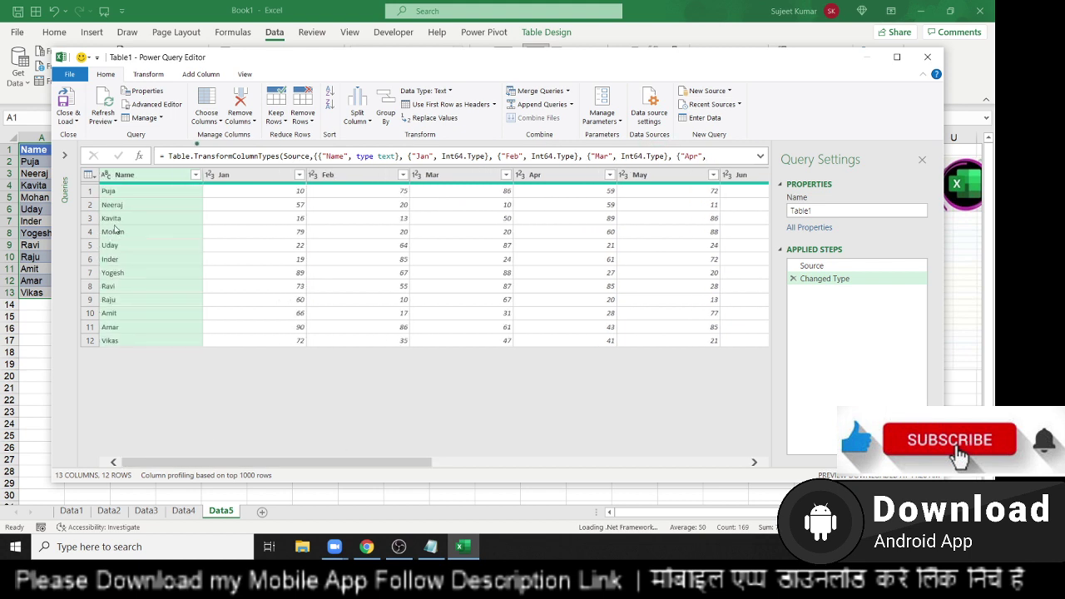
pyautogui.click(117, 218)
# Step: Select the Jan through Dec columns and unpivot them into Attribute and Value
pyautogui.click(254, 175)
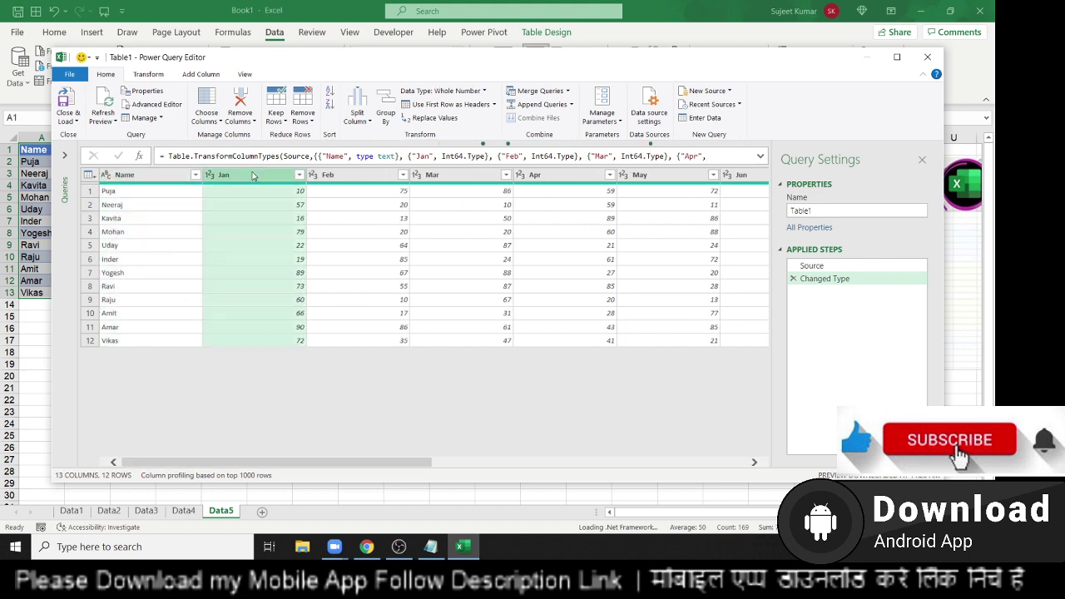
pyautogui.hotkey('shift', 'Right')
pyautogui.hotkey('shift', 'Right')
pyautogui.hotkey('shift', 'Right')
pyautogui.hotkey('shift', 'Right')
pyautogui.hotkey('shift', 'Right')
pyautogui.hotkey('shift', 'Right')
pyautogui.hotkey('shift', 'Right')
pyautogui.hotkey('shift', 'Right')
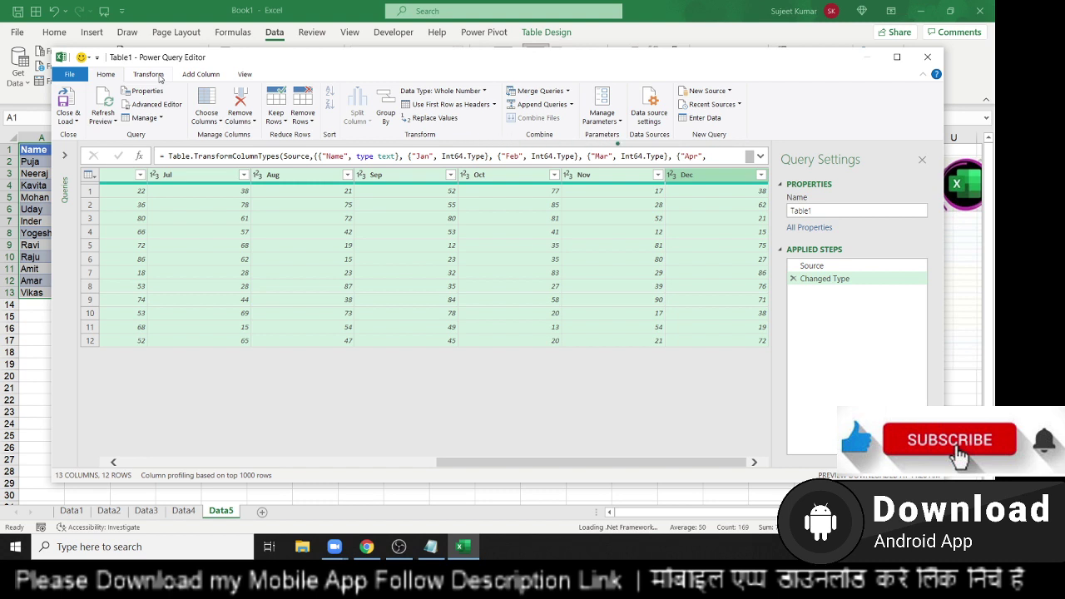
pyautogui.click(150, 74)
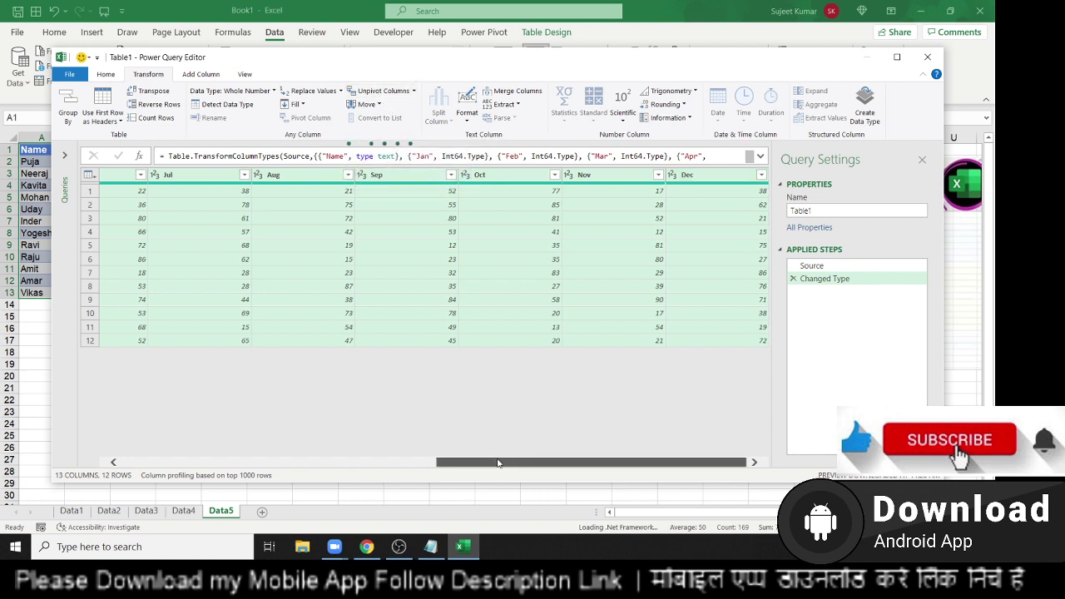
pyautogui.moveTo(499, 462)
pyautogui.mouseDown()
pyautogui.moveTo(184, 462)
pyautogui.moveTo(499, 456)
pyautogui.mouseUp()
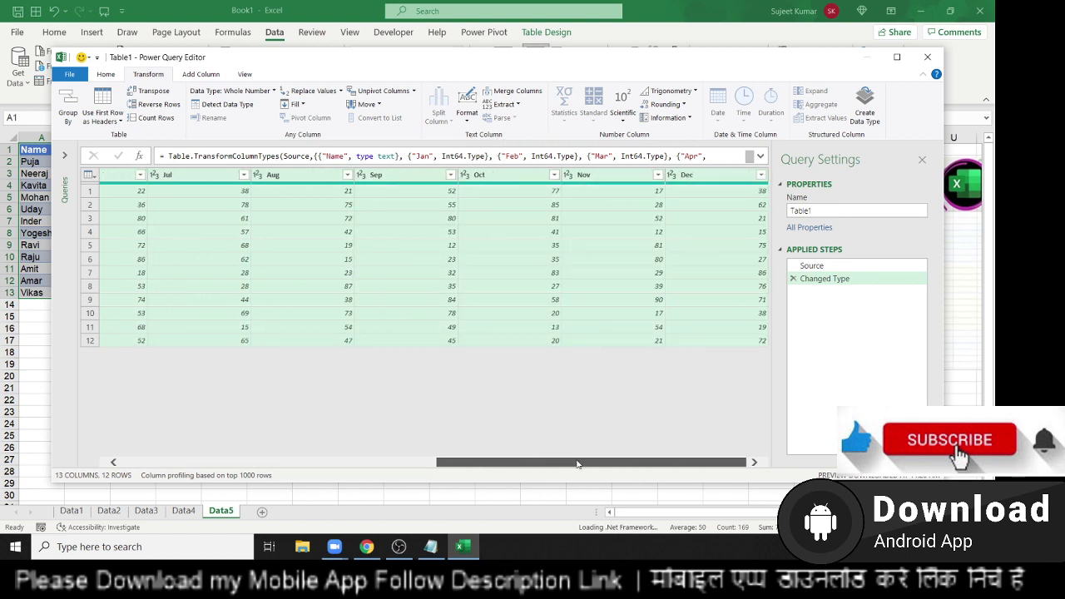
pyautogui.click(381, 92)
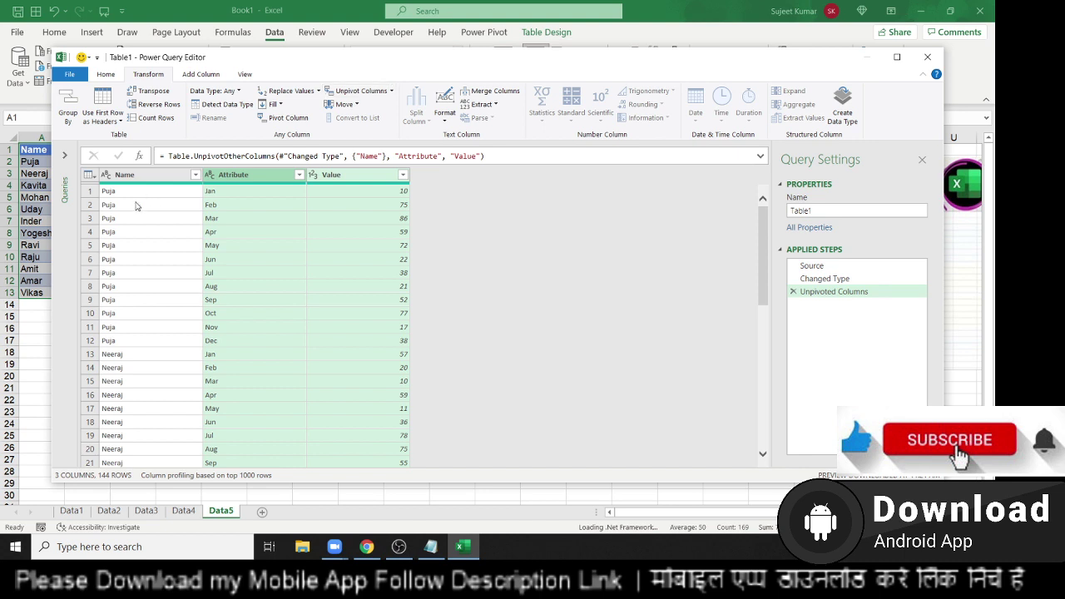
# Step: Inspect the unpivoted Name, Attribute and Value results, such as the Mar value 86
pyautogui.click(134, 207)
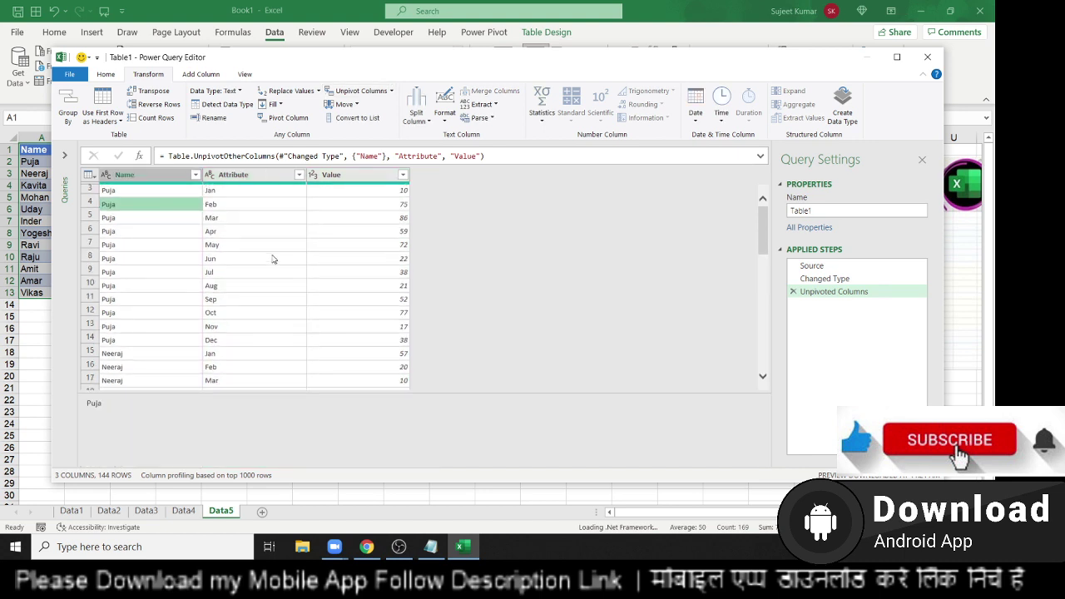
pyautogui.click(244, 233)
pyautogui.click(383, 218)
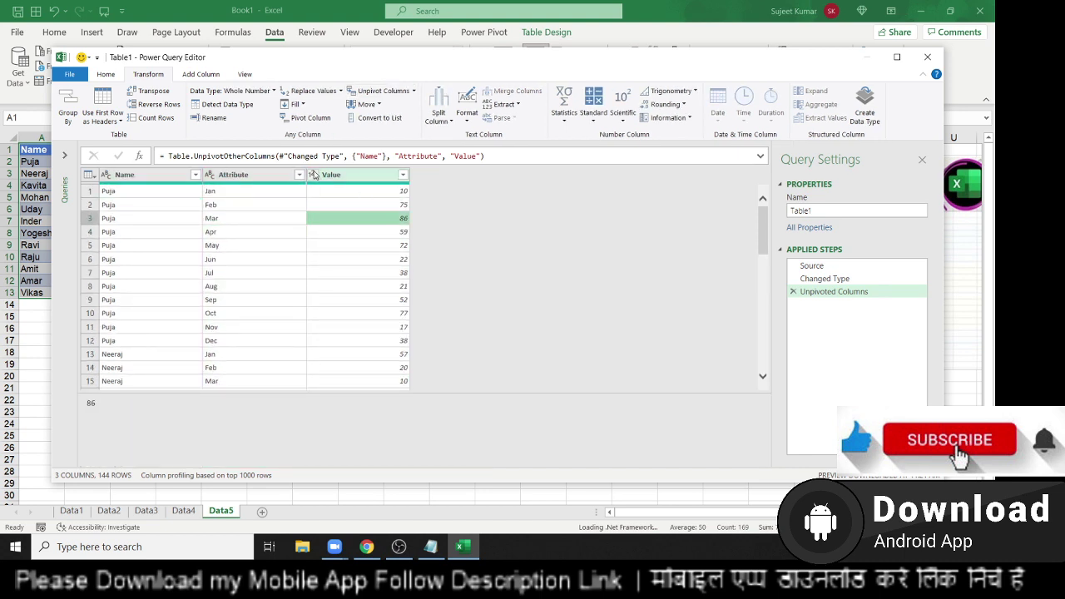
pyautogui.click(260, 174)
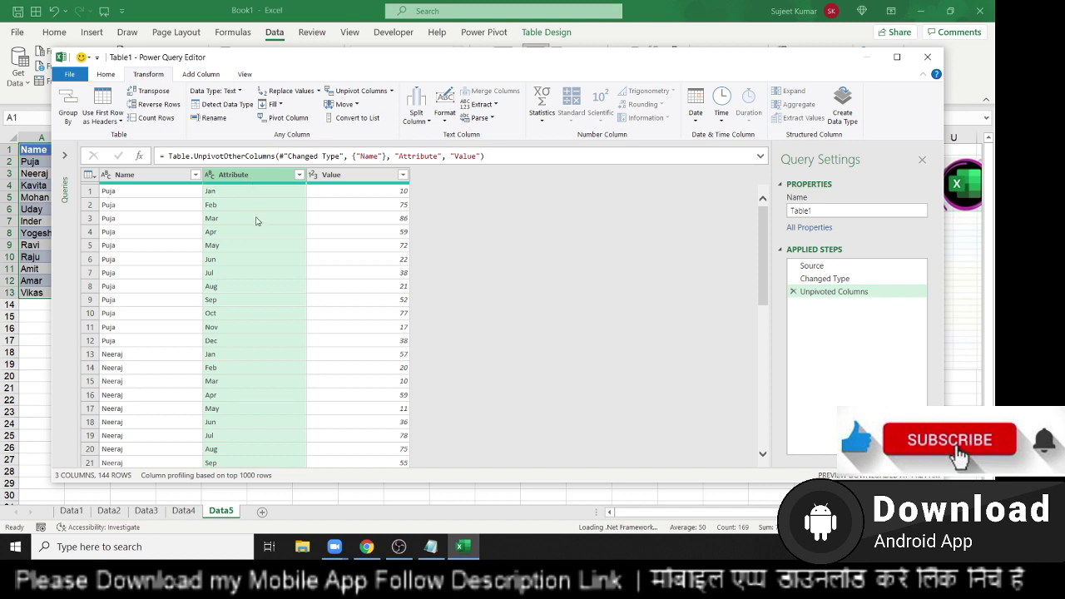
pyautogui.click(257, 219)
pyautogui.click(238, 176)
# Step: Rename the Attribute column to Month and the Value column to Sales
pyautogui.doubleClick(238, 175)
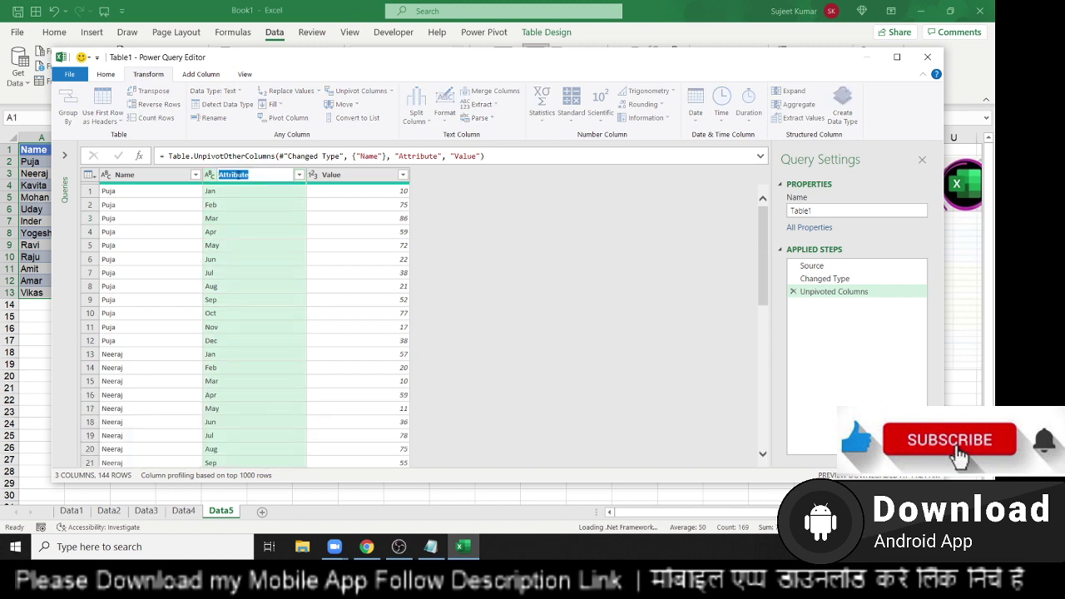
pyautogui.write('Month')
pyautogui.press('Return')
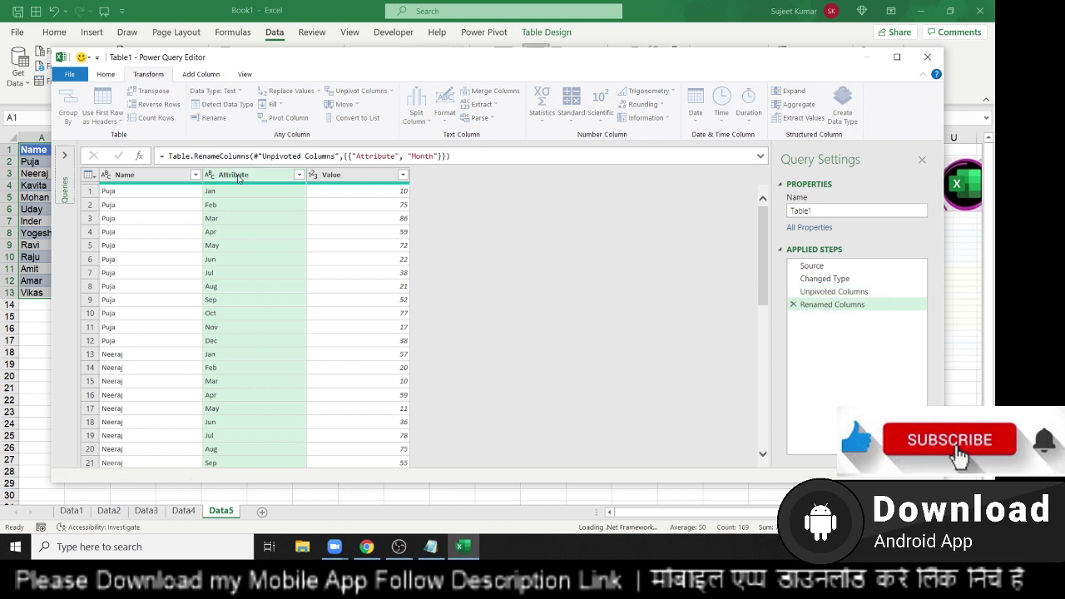
pyautogui.doubleClick(333, 178)
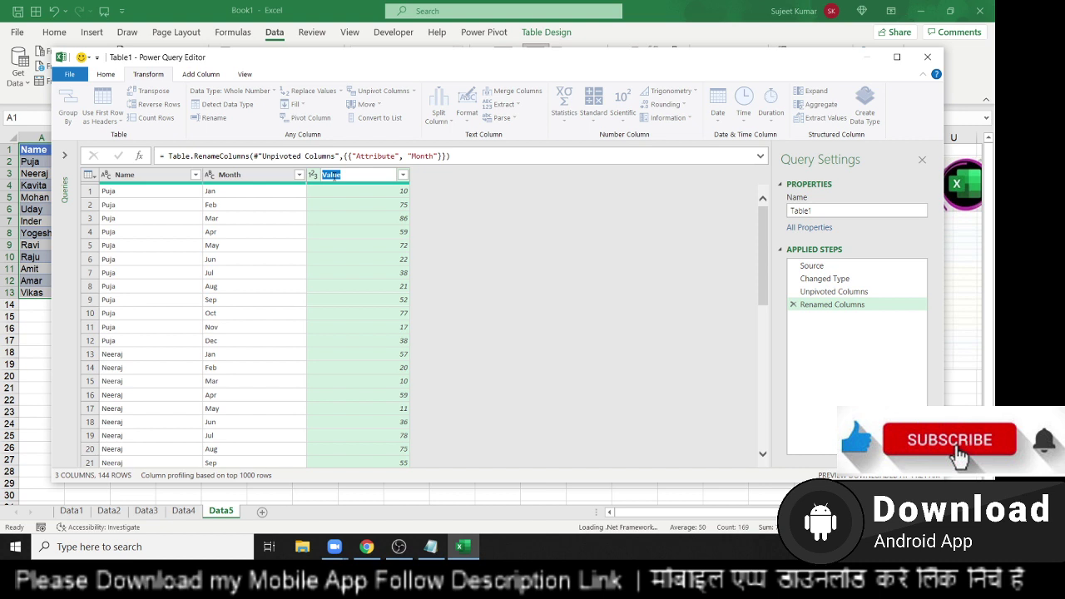
pyautogui.write('SA')
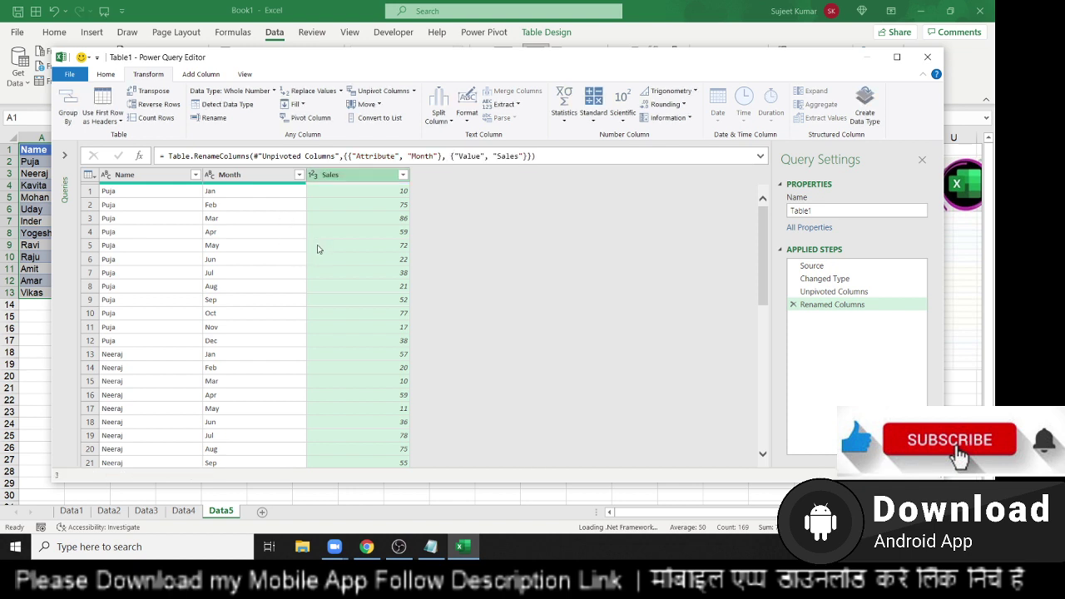
pyautogui.press('Return')
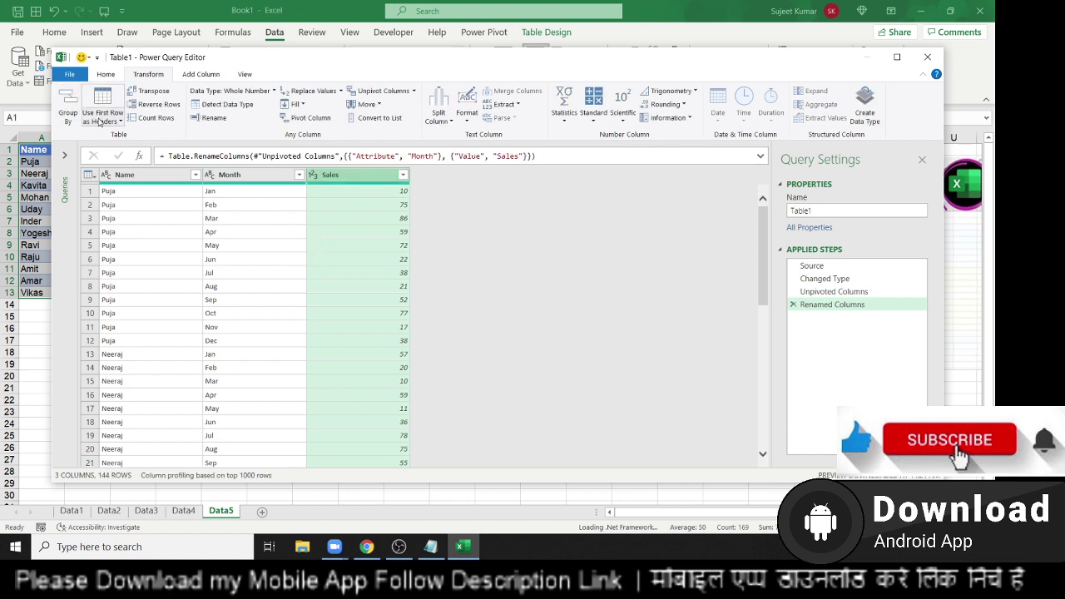
# Step: Close the Power Query Editor and load the query to a new Table1 sheet
pyautogui.click(108, 76)
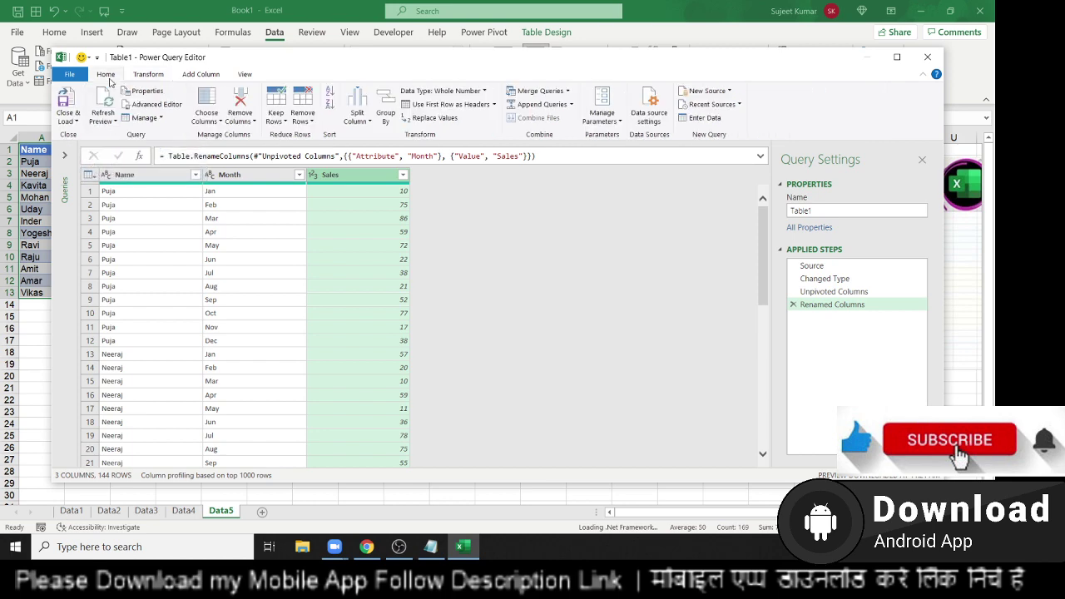
pyautogui.click(71, 75)
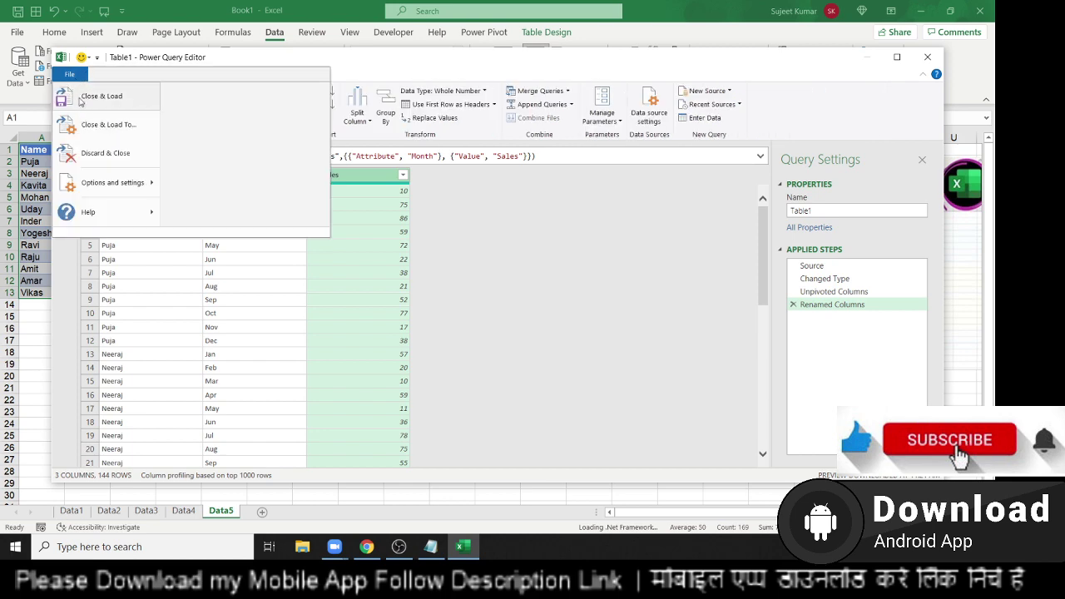
pyautogui.click(81, 100)
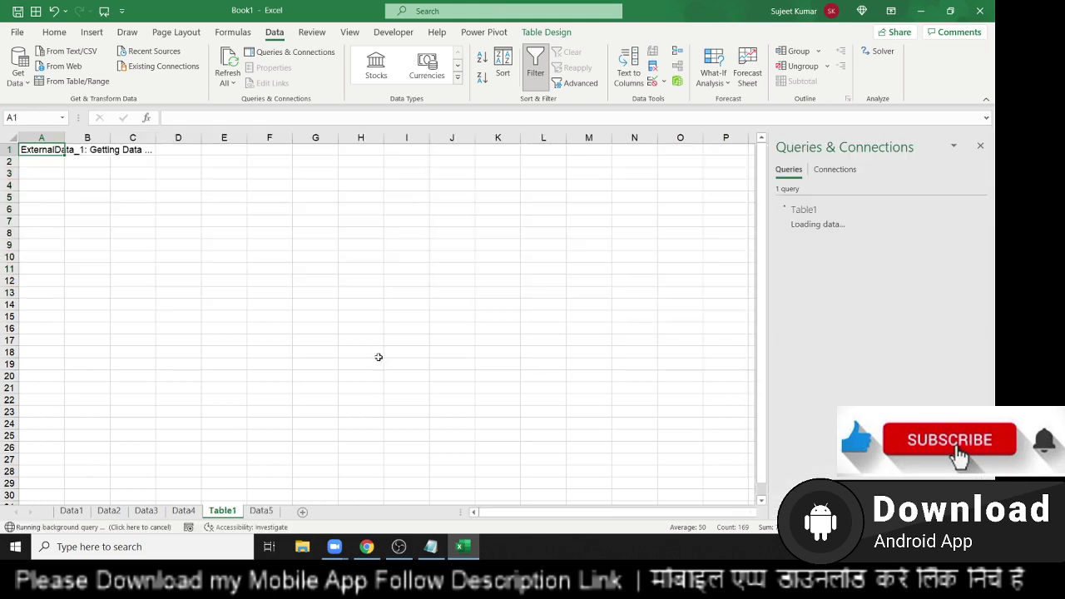
# Step: Check the loaded Name, Month, Sales table by jumping to its bottom and back to top
pyautogui.click(84, 197)
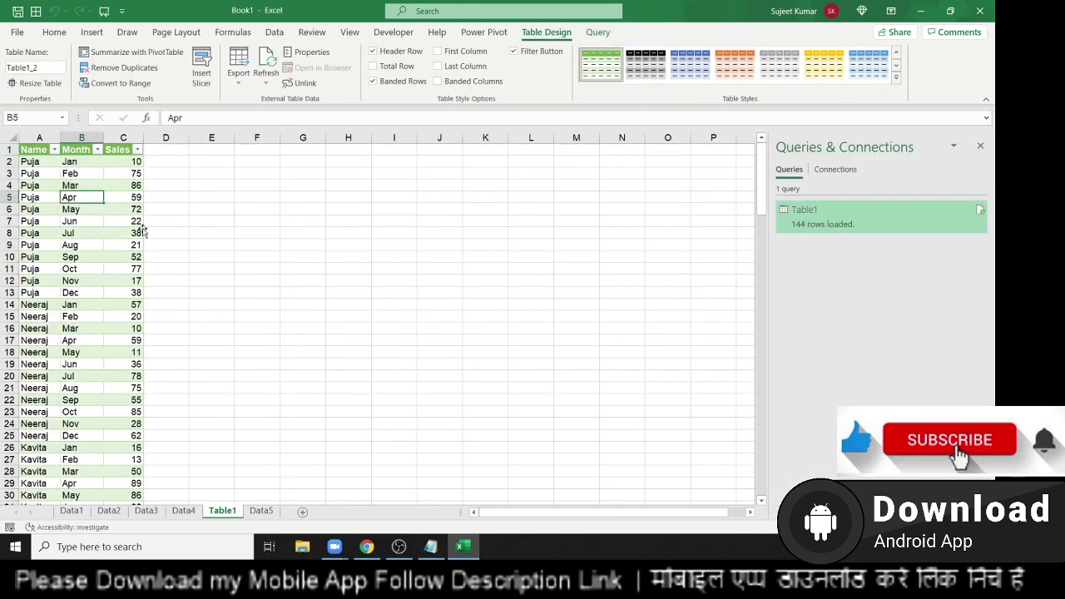
pyautogui.hotkey('ctrl', 'a')
pyautogui.click(123, 283)
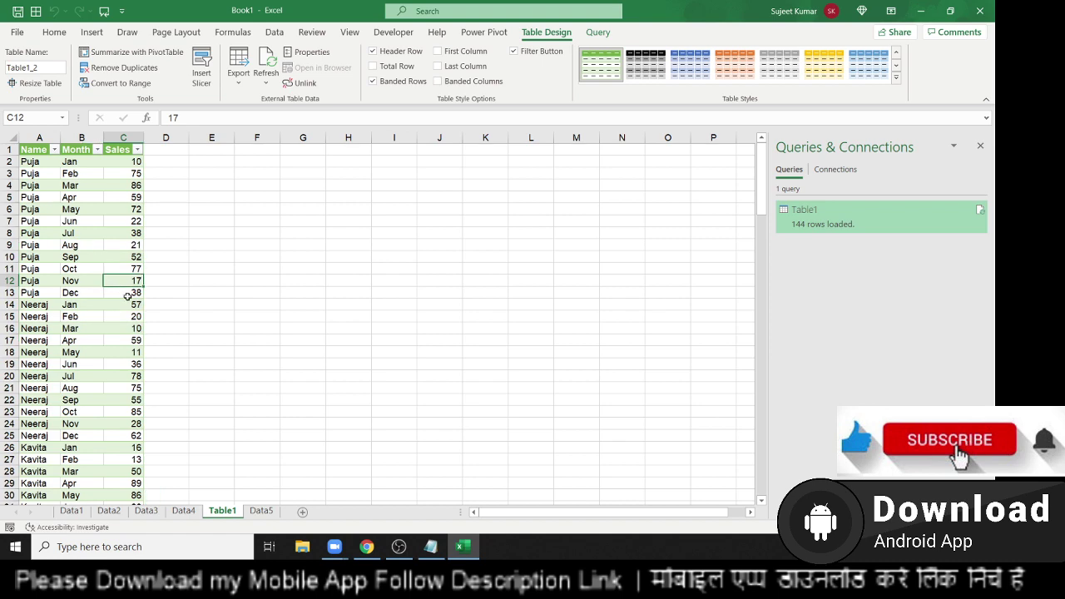
pyautogui.hotkey('ctrl', 'Down')
pyautogui.press('Down')
pyautogui.hotkey('ctrl', 'Home')
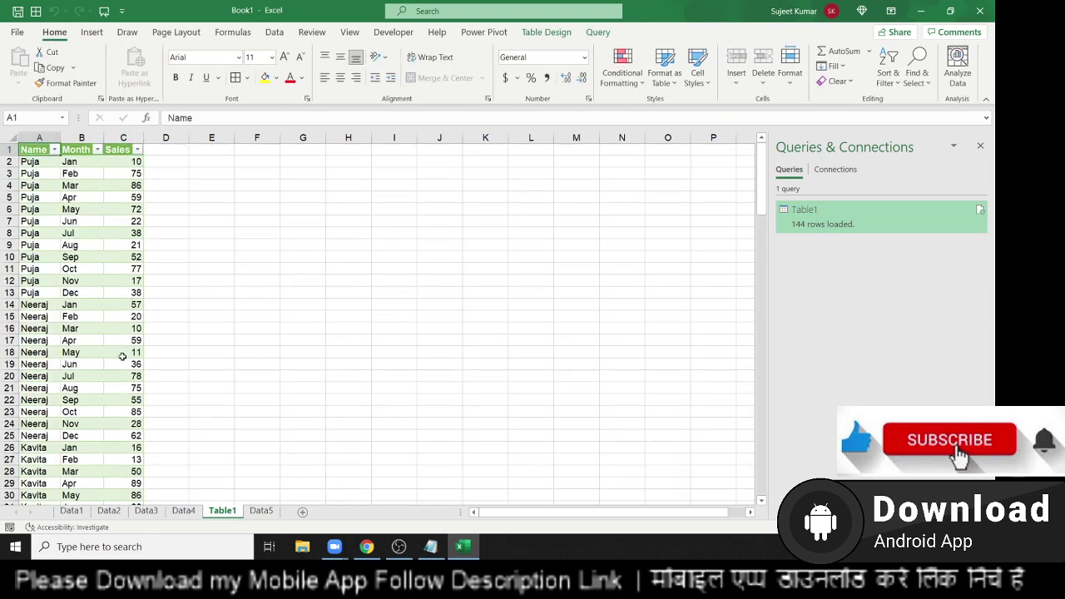
# Step: On Data5, close Queries & Connections and change Puja's January sales in B2 to 60
pyautogui.click(263, 511)
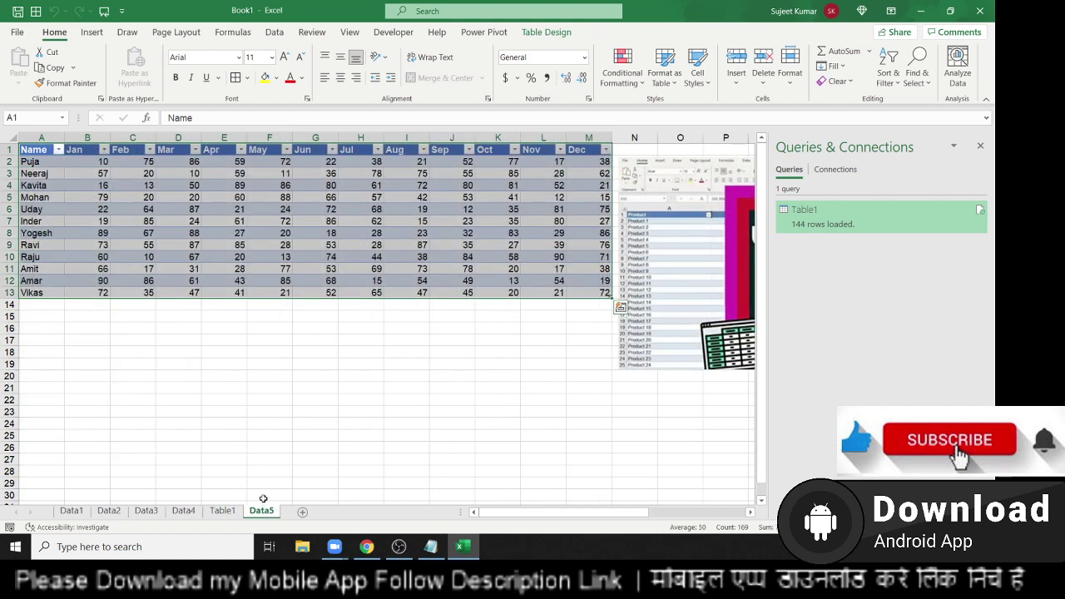
pyautogui.click(982, 146)
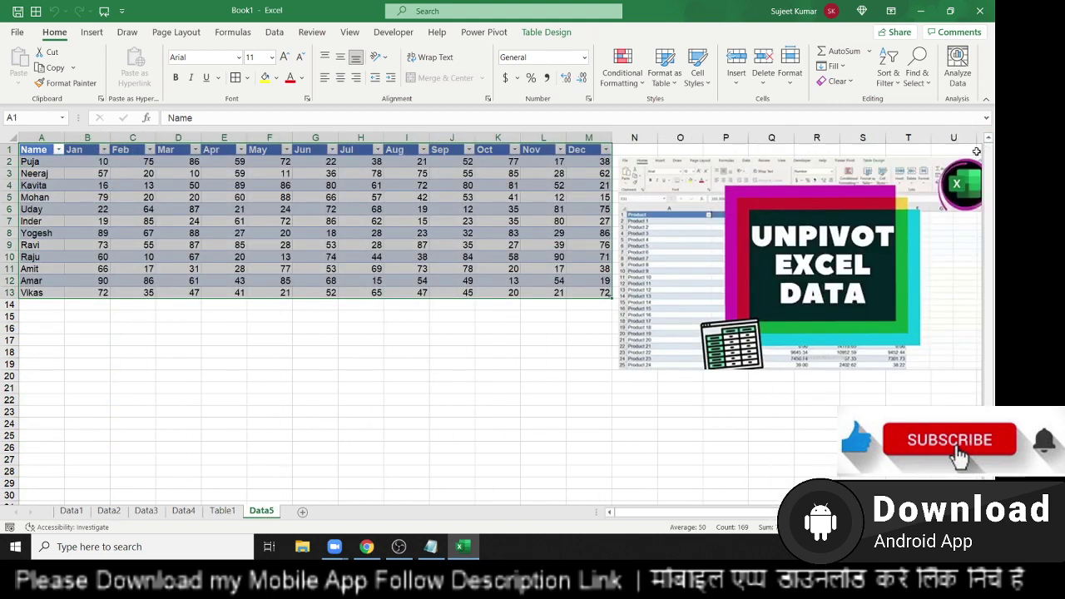
pyautogui.click(269, 362)
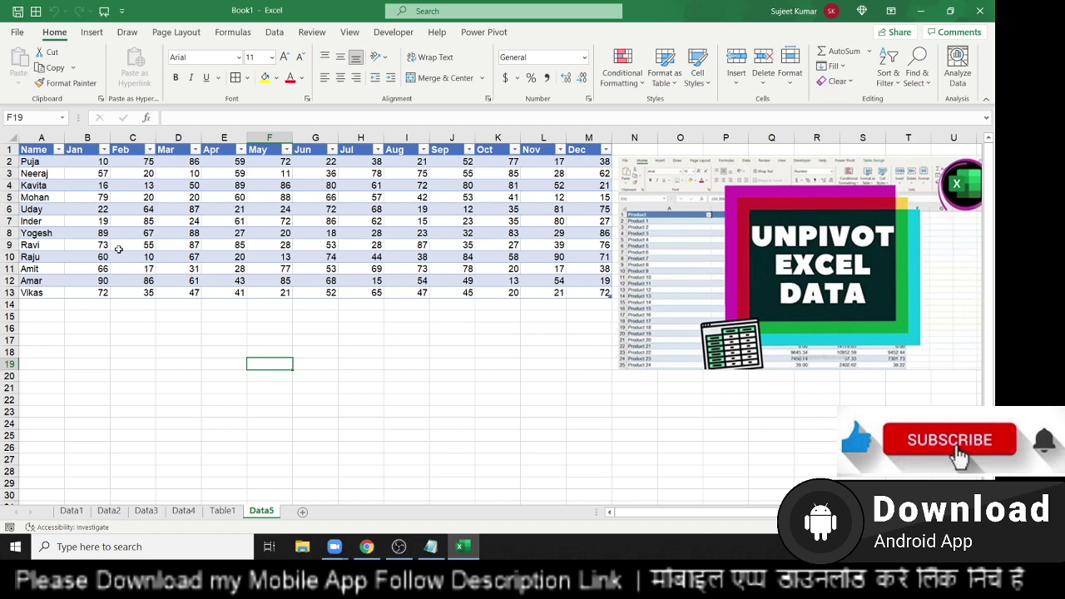
pyautogui.click(37, 161)
pyautogui.click(85, 161)
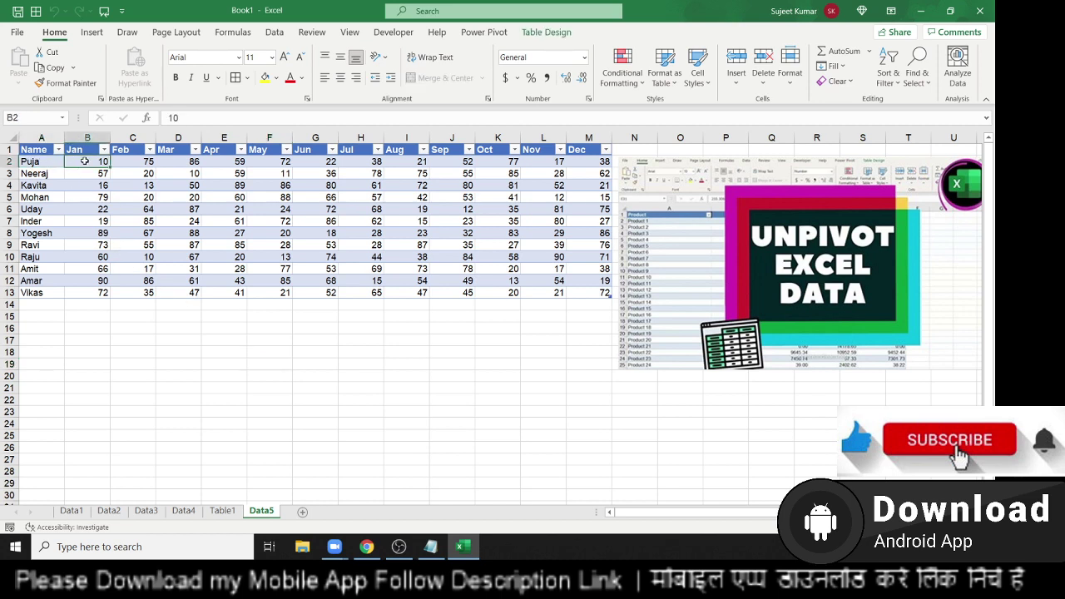
pyautogui.write('60')
pyautogui.press('Return')
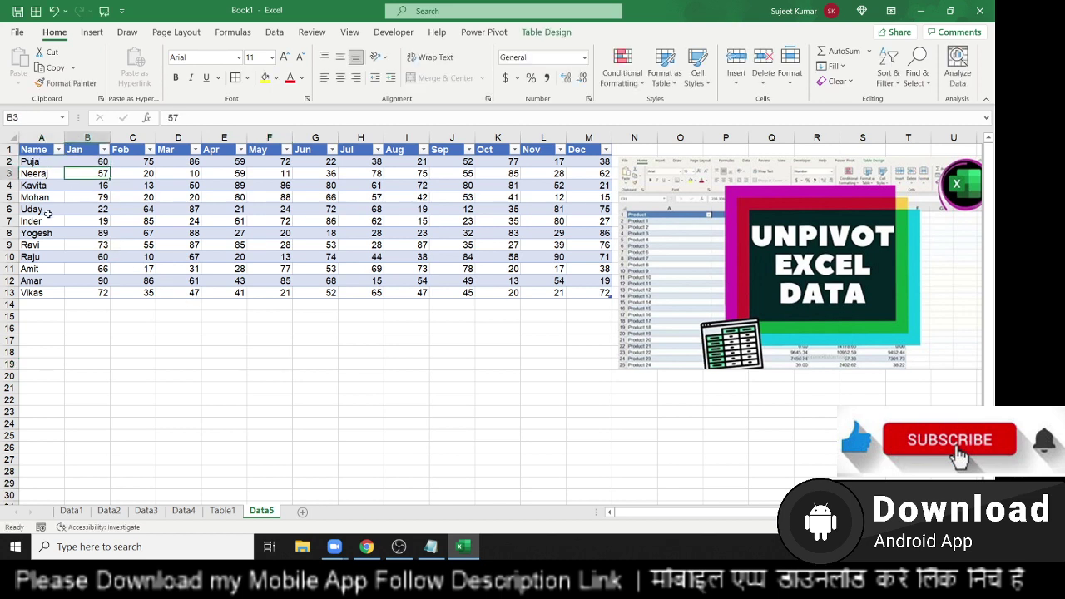
# Step: Refresh the unpivoted Table1 and confirm Puja's January sales now show 60
pyautogui.click(222, 511)
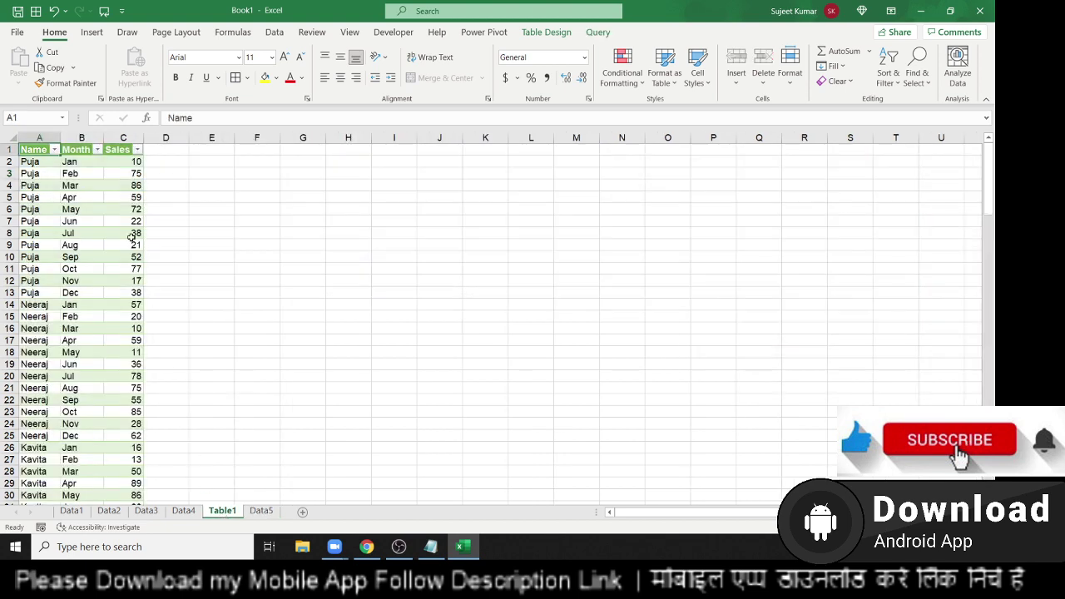
pyautogui.click(40, 164)
pyautogui.click(79, 163)
pyautogui.click(117, 163)
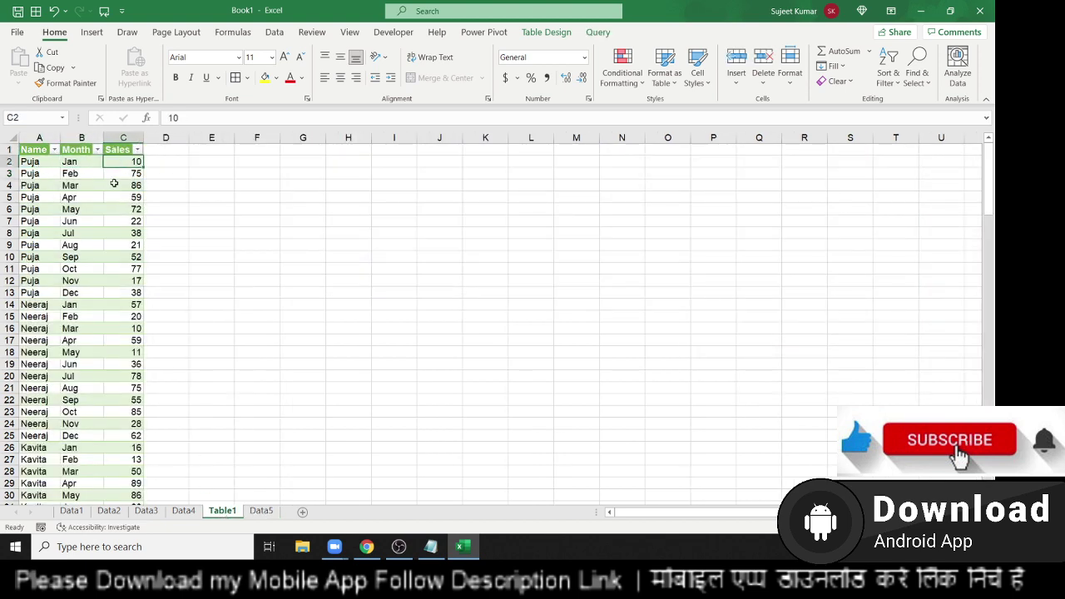
pyautogui.click(114, 183)
pyautogui.rightClick(114, 185)
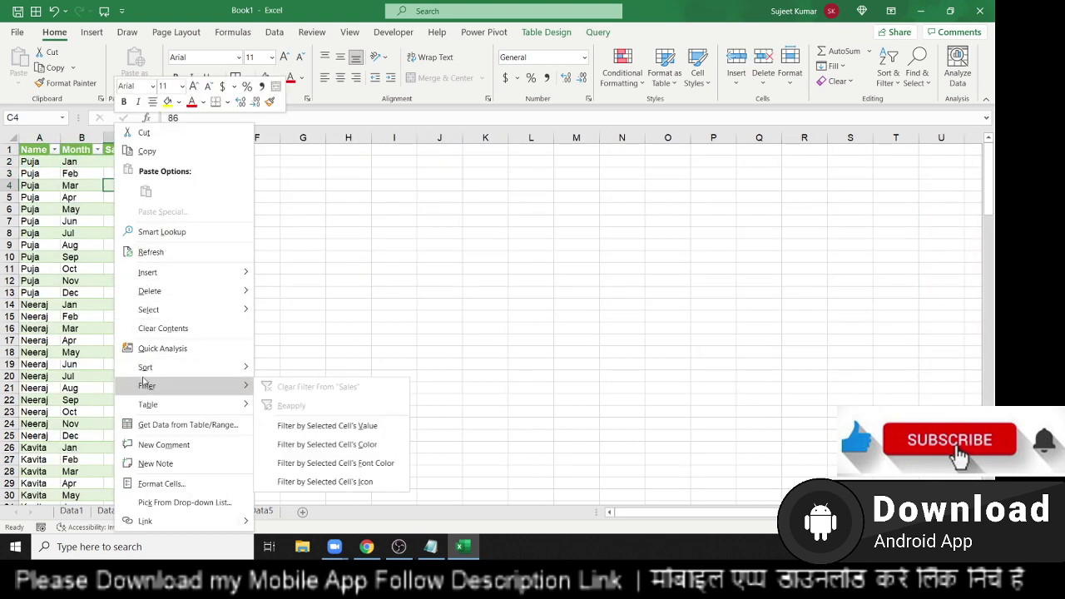
pyautogui.click(148, 252)
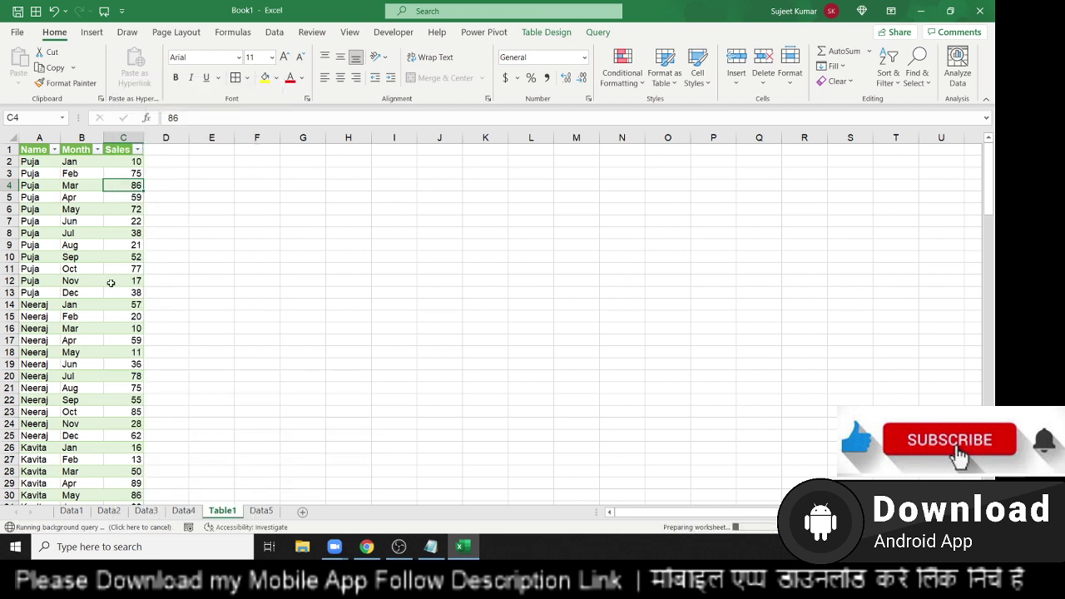
pyautogui.moveTo(132, 163); pyautogui.dragTo(34, 162)
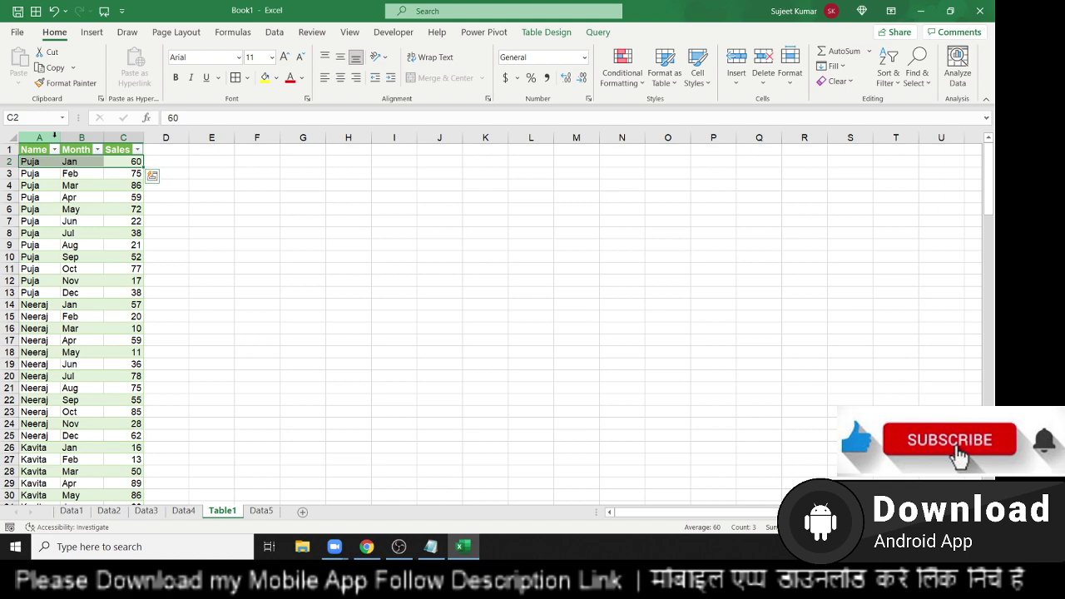
pyautogui.click(133, 243)
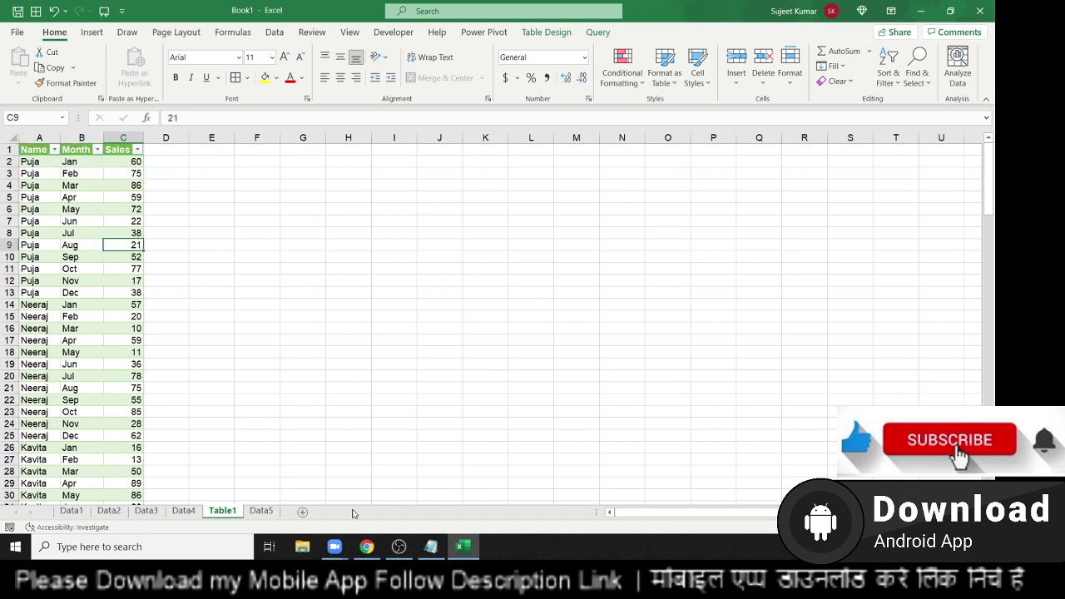
# Step: Restore Chrome to show the Excel and Power BI - Create and Learn group page
pyautogui.click(367, 546)
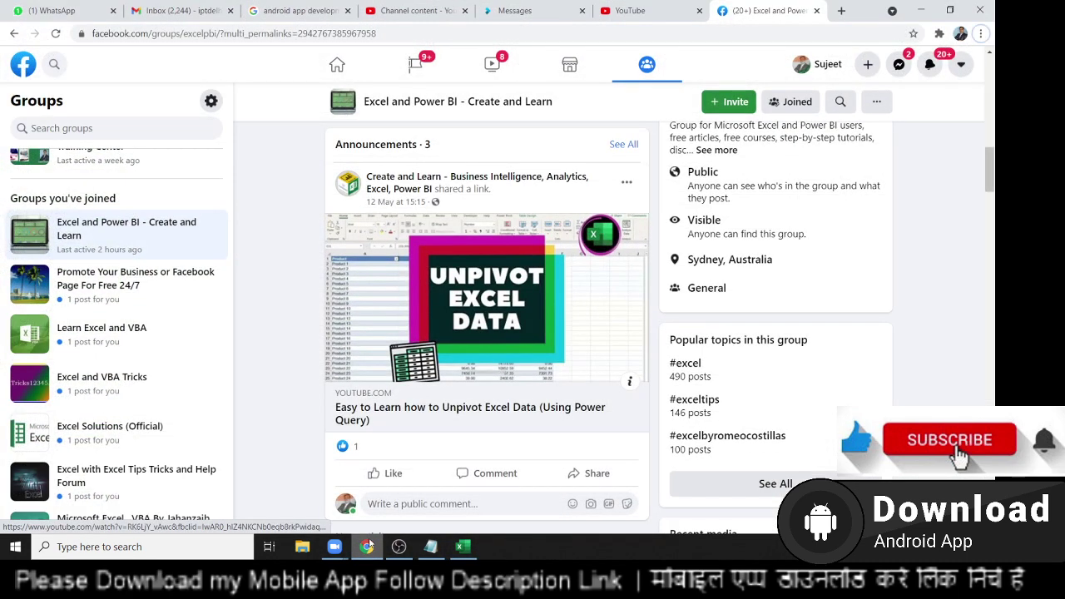
pyautogui.click(367, 545)
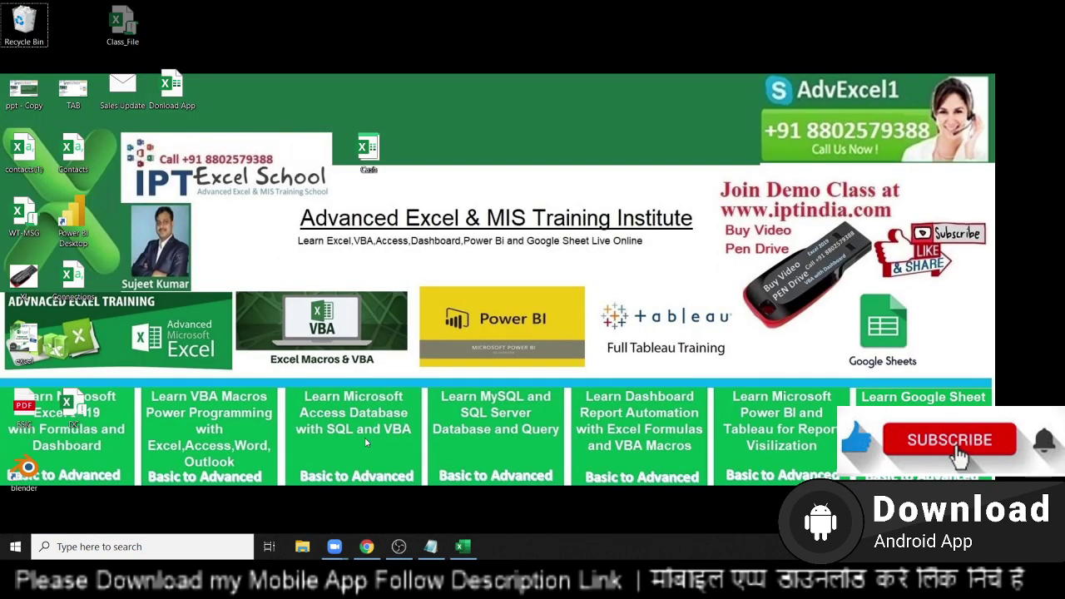
pyautogui.moveTo(367, 546)
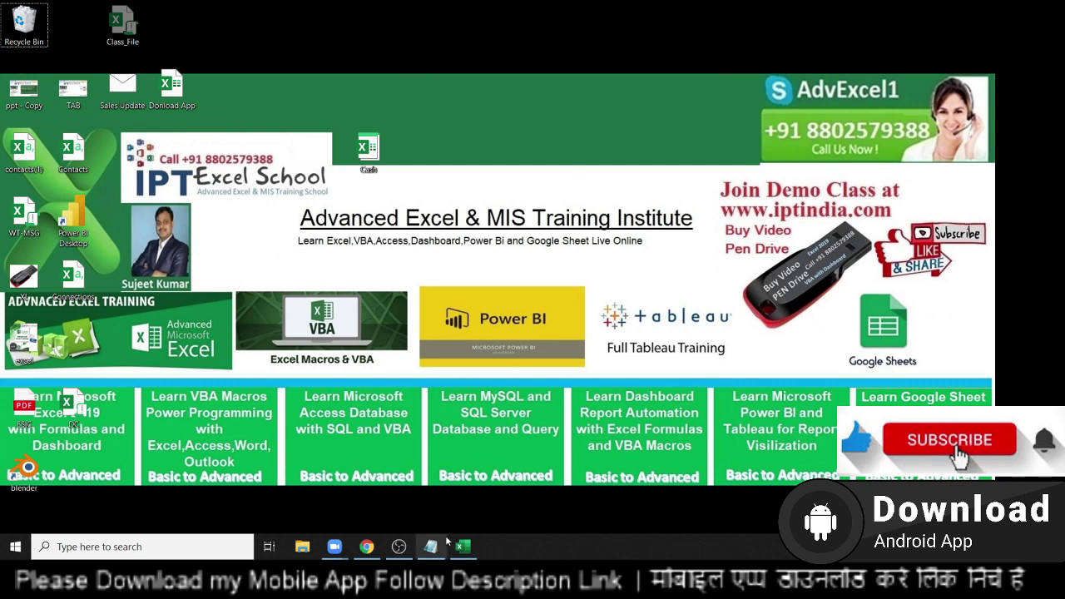
pyautogui.click(382, 552)
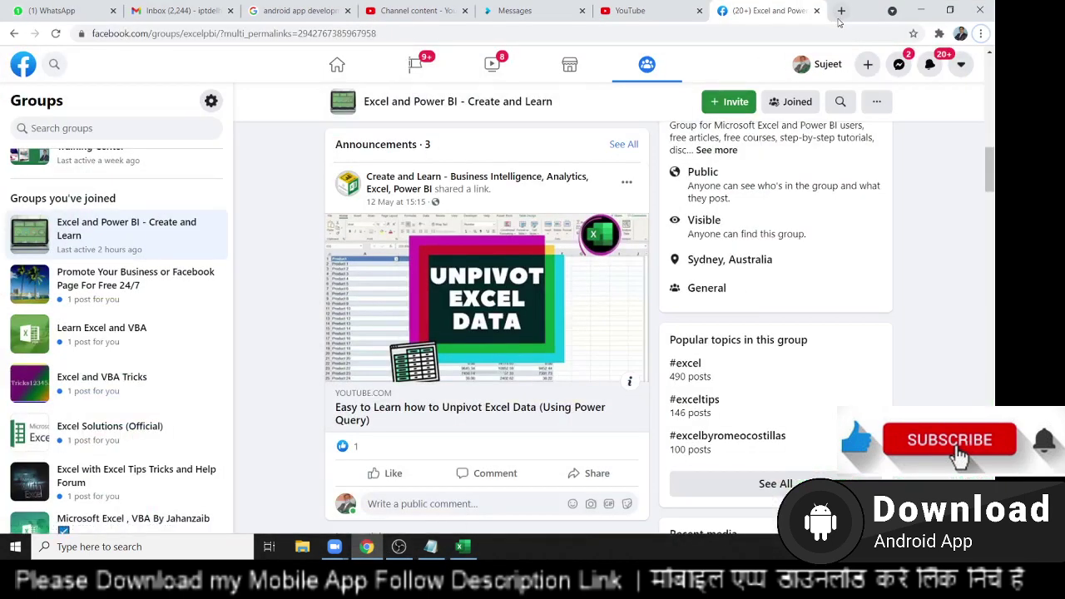
# Step: Load the play.google.com page for the EXCEL MIS TRAINING app in a fresh Chrome tab
pyautogui.click(840, 10)
pyautogui.write('pl')
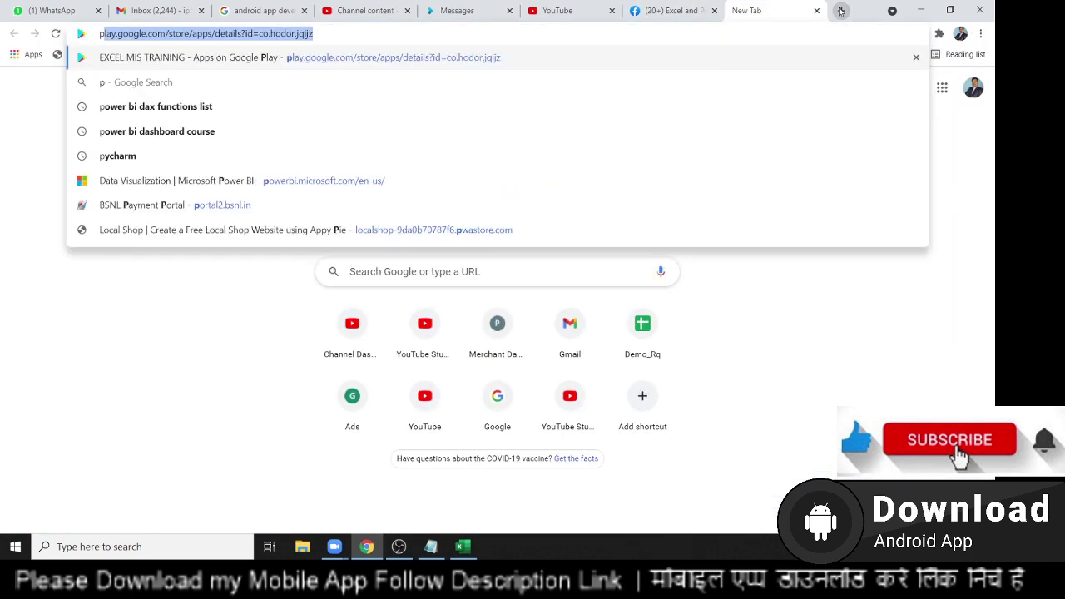
pyautogui.press('Return')
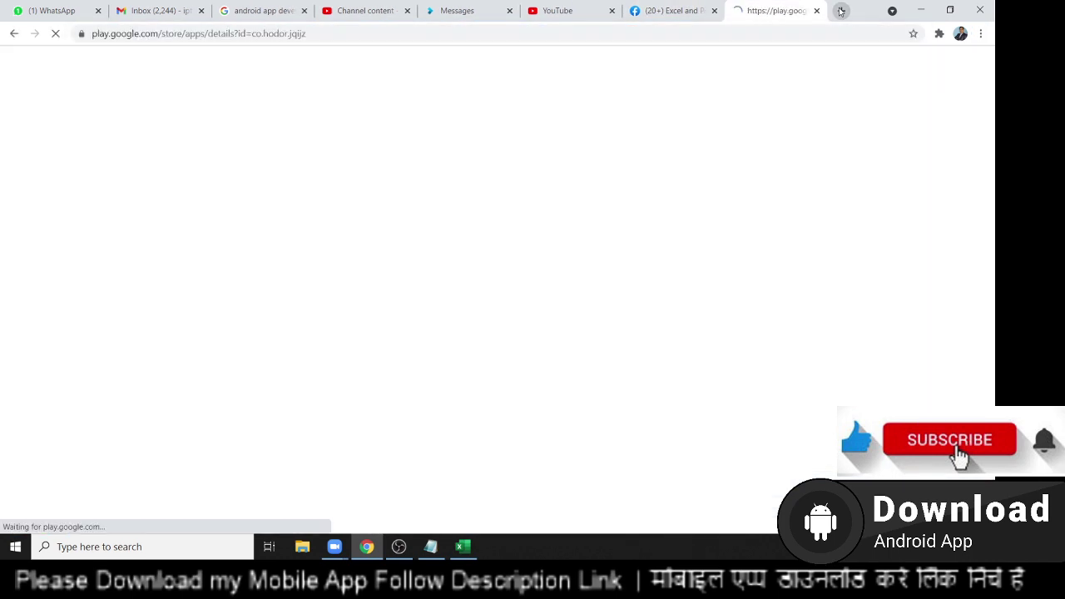